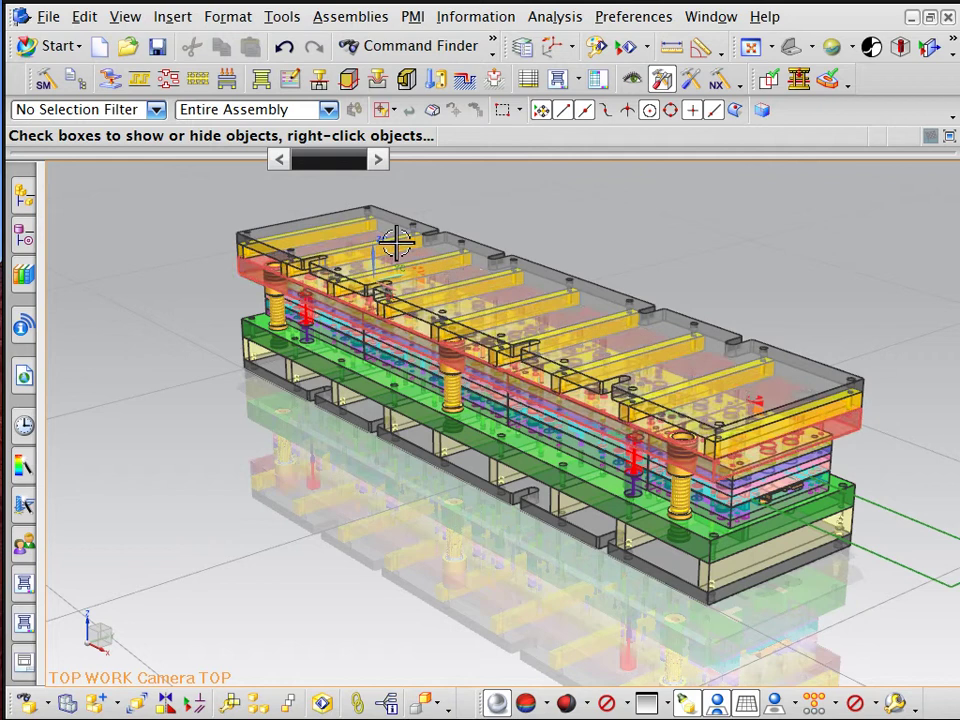
# Clone the tooling kinematic model, mount the TOP components, and bring up simulation playback.
pyautogui.click(799, 84)
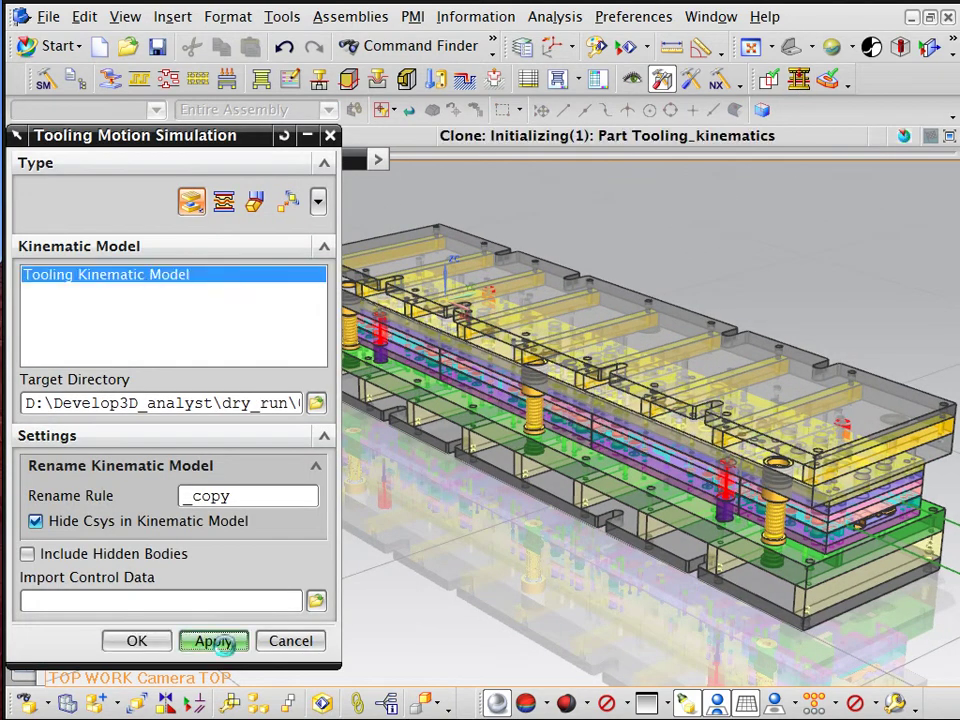
pyautogui.click(213, 642)
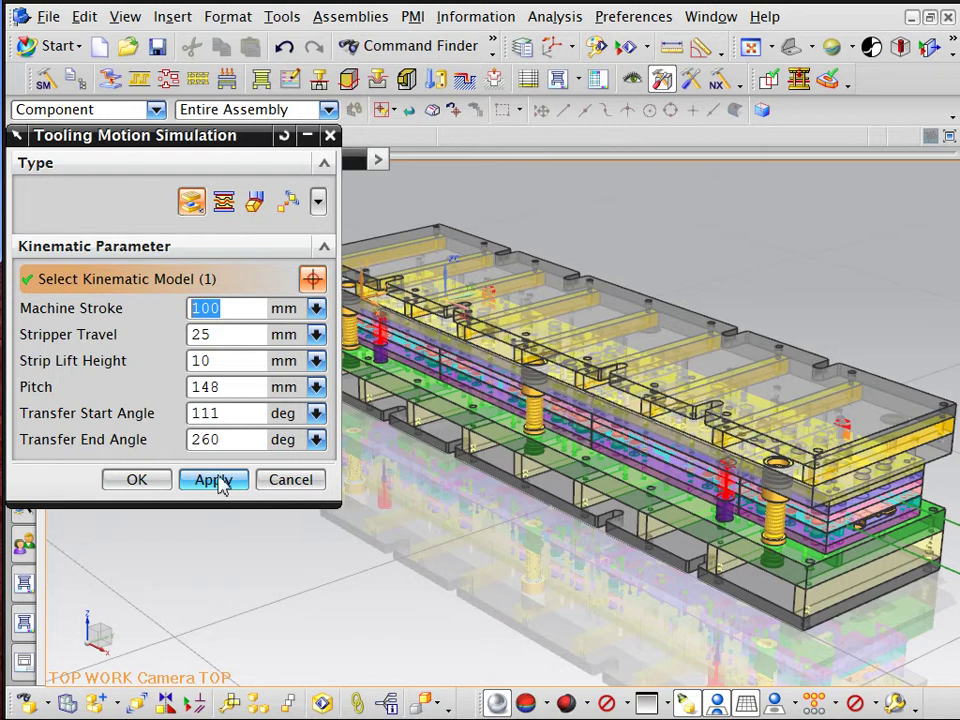
pyautogui.click(226, 205)
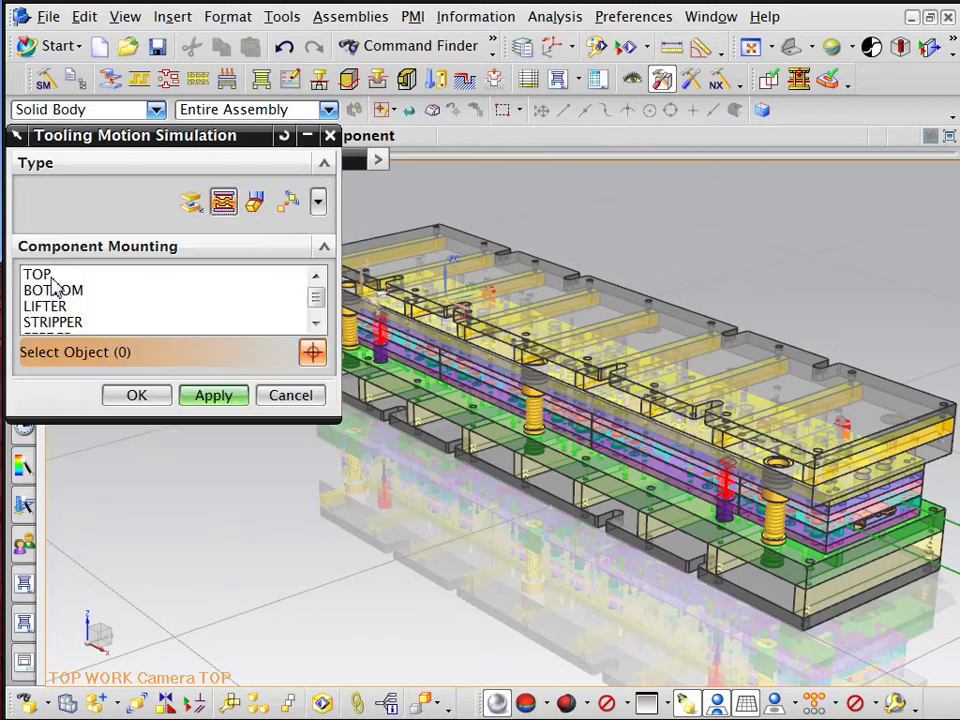
pyautogui.click(52, 277)
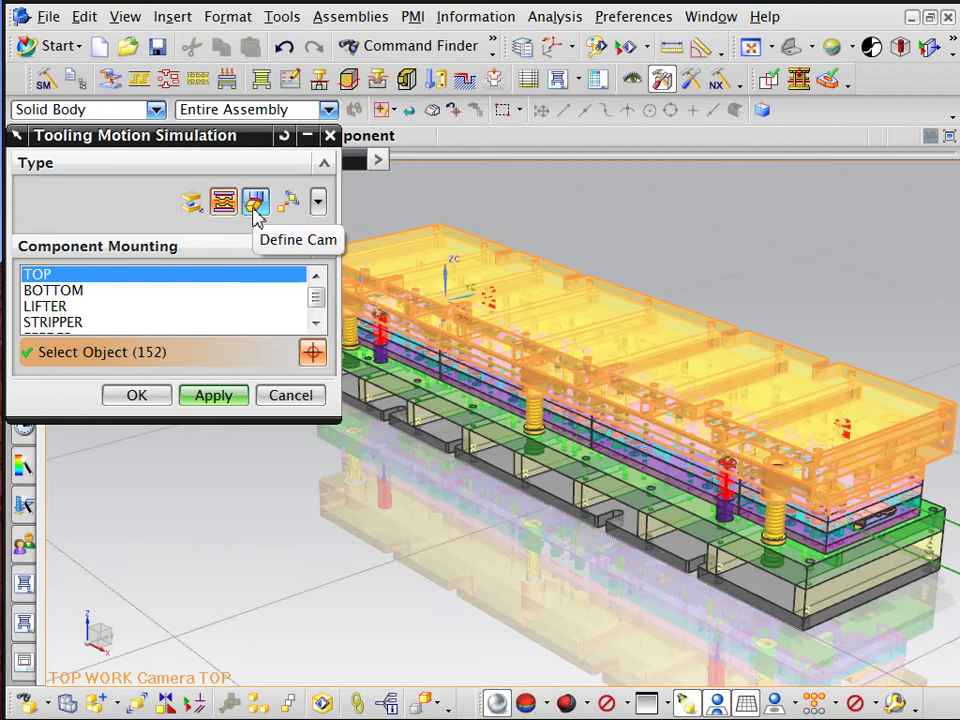
pyautogui.click(295, 211)
pyautogui.click(312, 277)
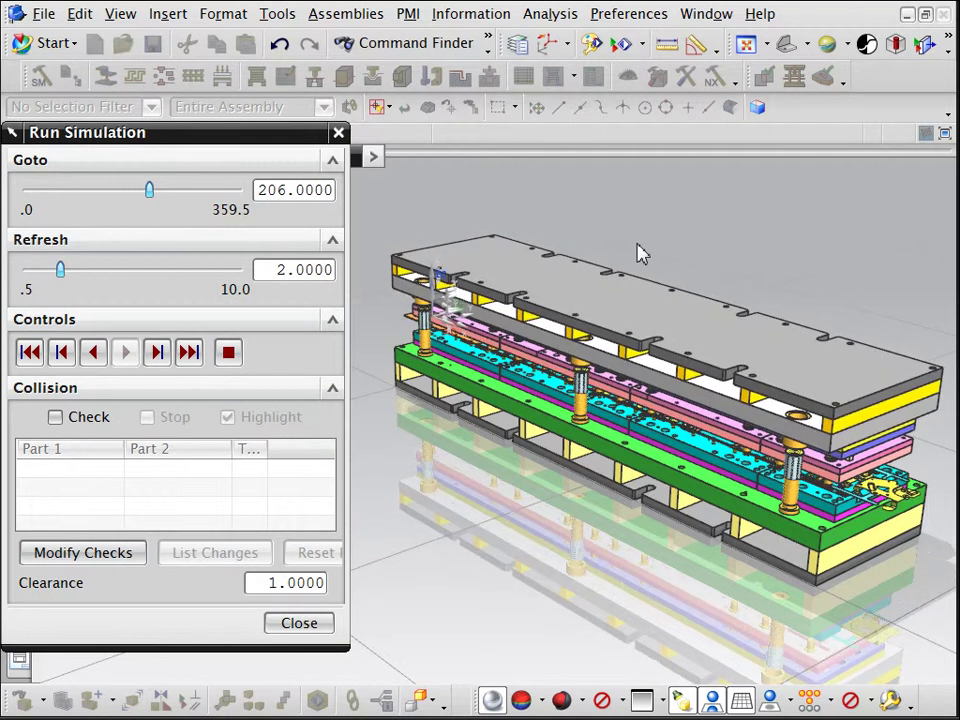
# Orbit the playing die, snap it to the Front view, and zoom in.
pyautogui.moveTo(649, 285); pyautogui.dragTo(737, 180, button='middle')
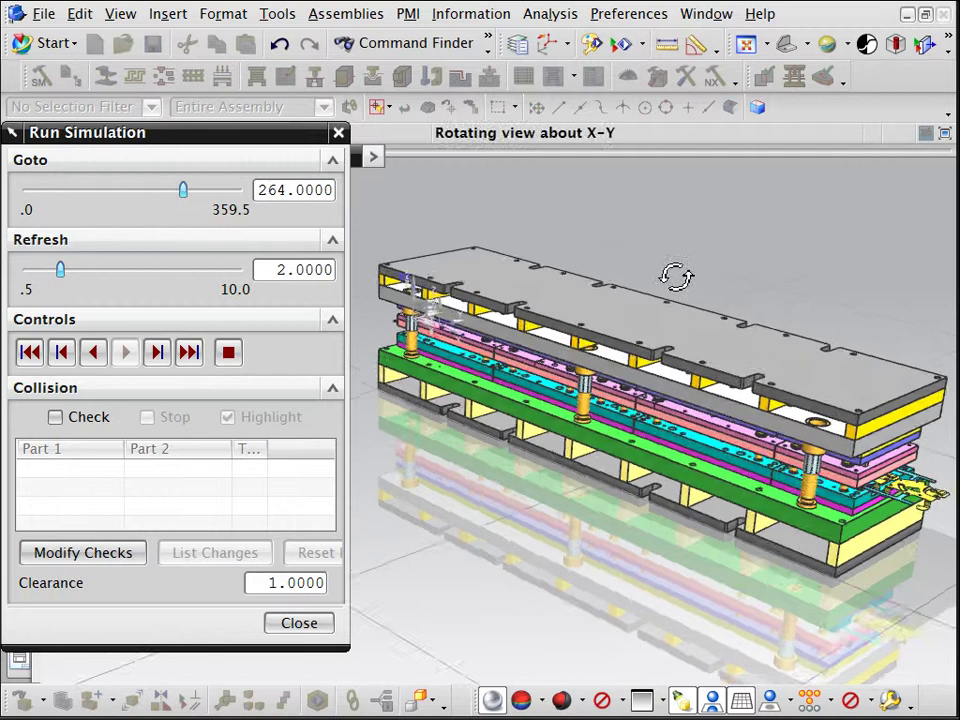
pyautogui.hotkey('ctrl', 'alt', 'f')
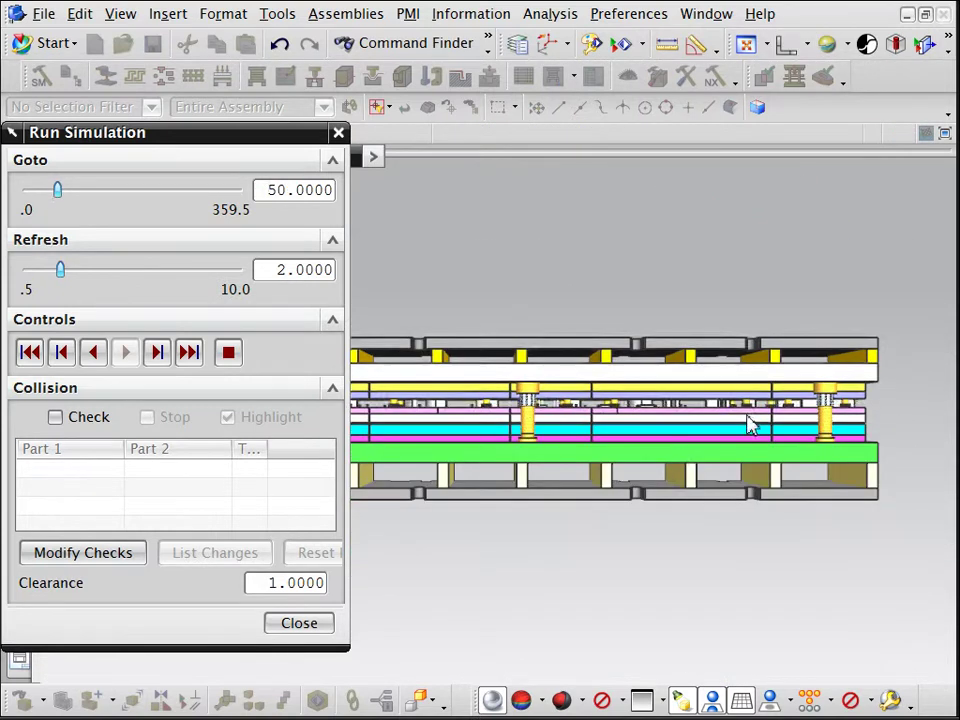
pyautogui.scroll(3, 748, 425)
pyautogui.scroll(2, 740, 433)
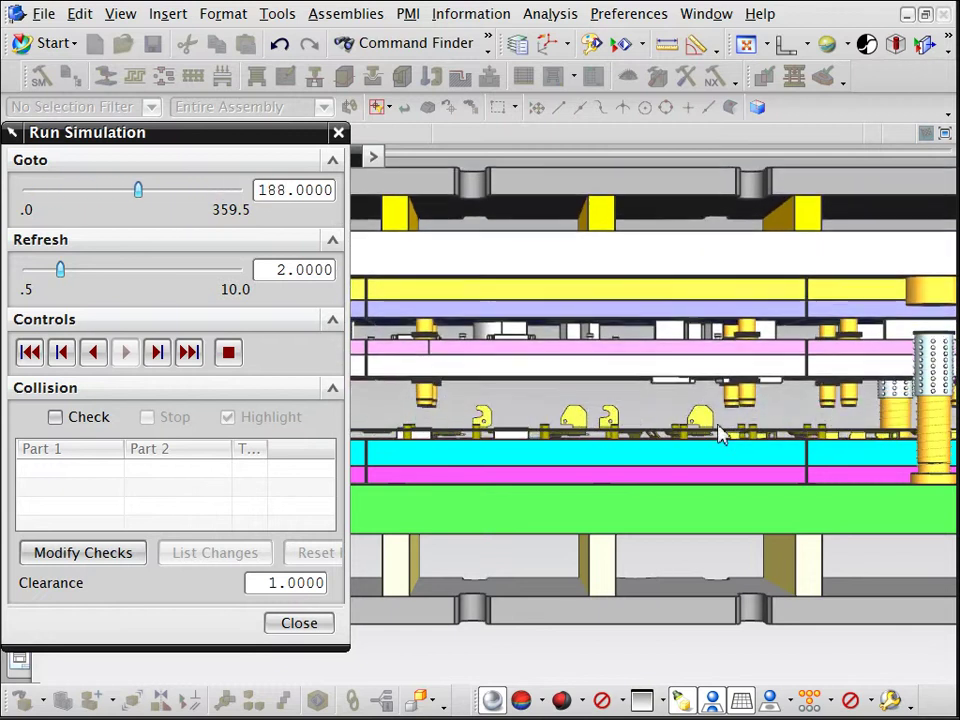
pyautogui.scroll(1, 782, 178)
pyautogui.scroll(2, 782, 178)
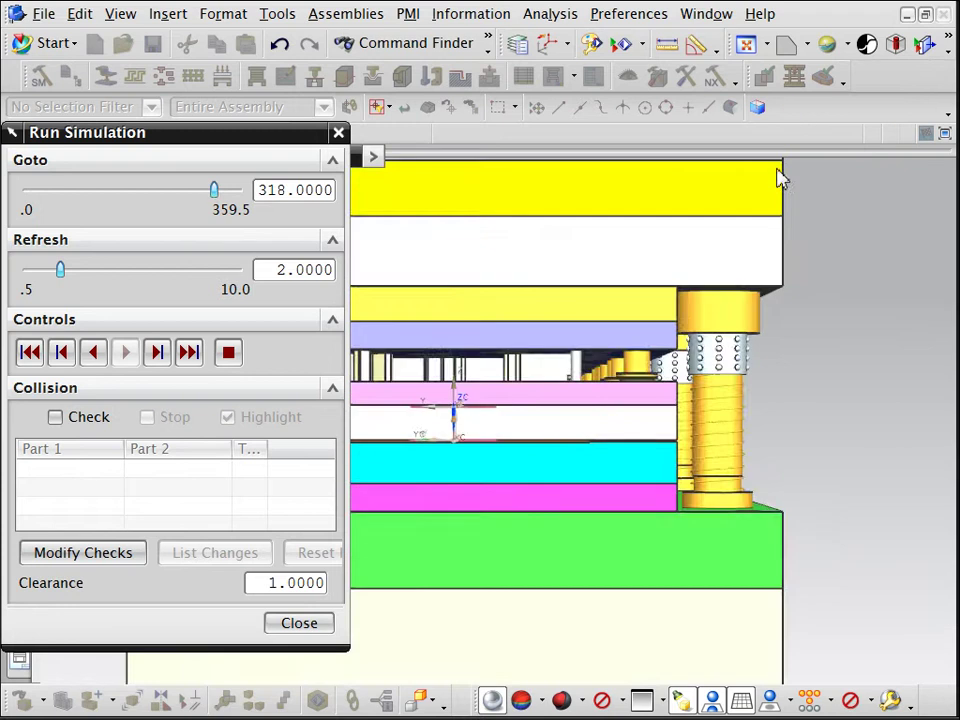
pyautogui.scroll(-2, 829, 286)
pyautogui.scroll(-1, 828, 289)
# Pan and zoom to frame the whole die front-on during playback.
pyautogui.keyDown('shift'); pyautogui.moveTo(637, 298); pyautogui.dragTo(648, 355, button='middle'); pyautogui.keyUp('shift')
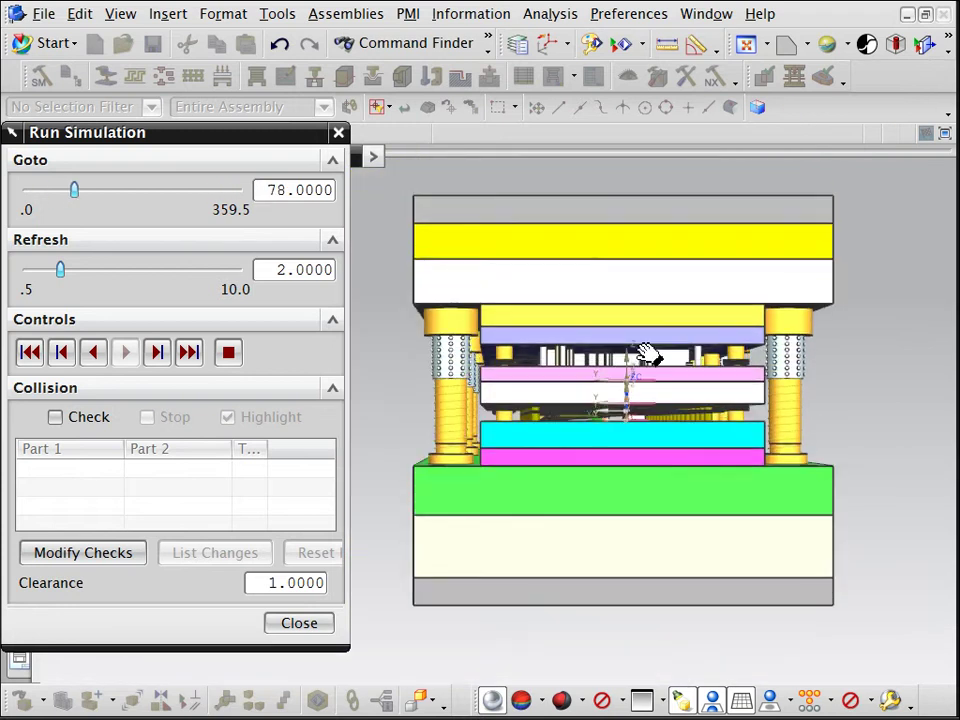
pyautogui.scroll(2, 598, 355)
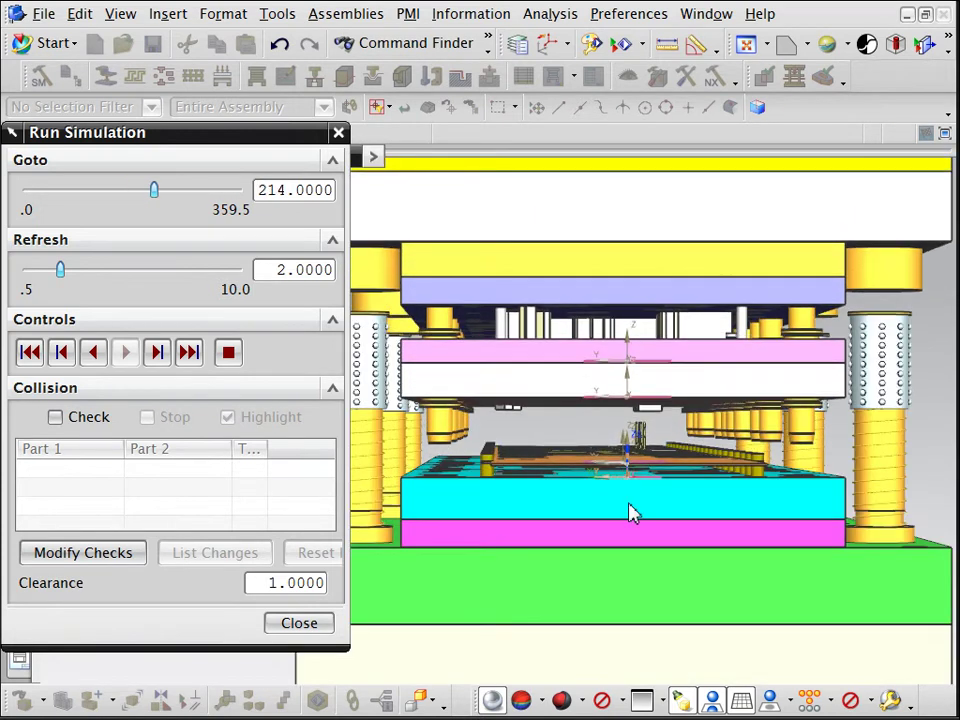
pyautogui.scroll(2, 632, 553)
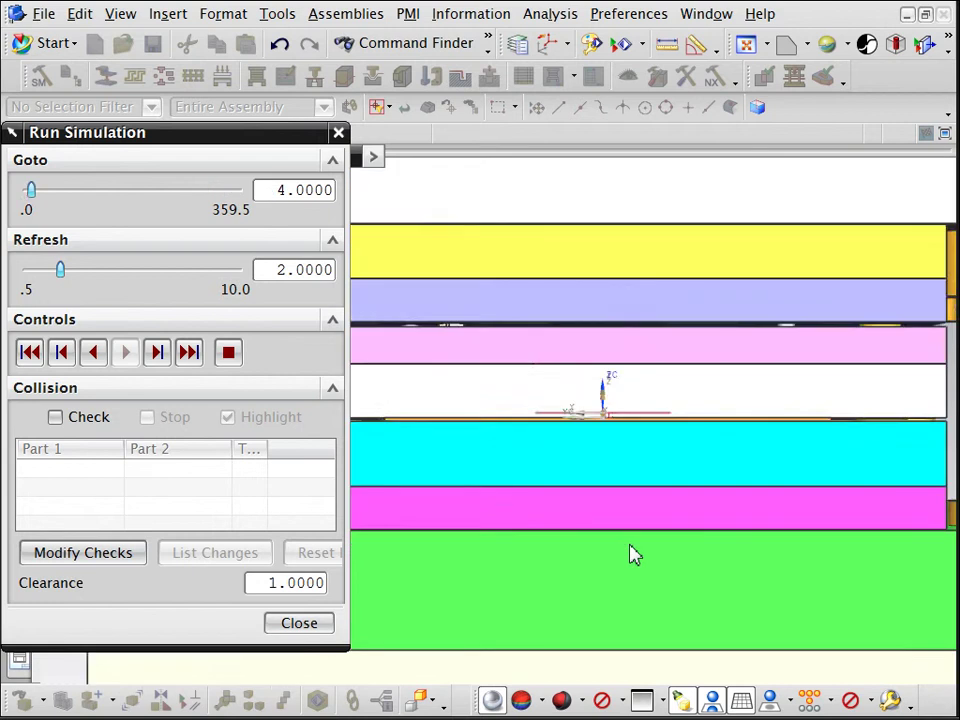
pyautogui.scroll(1, 632, 554)
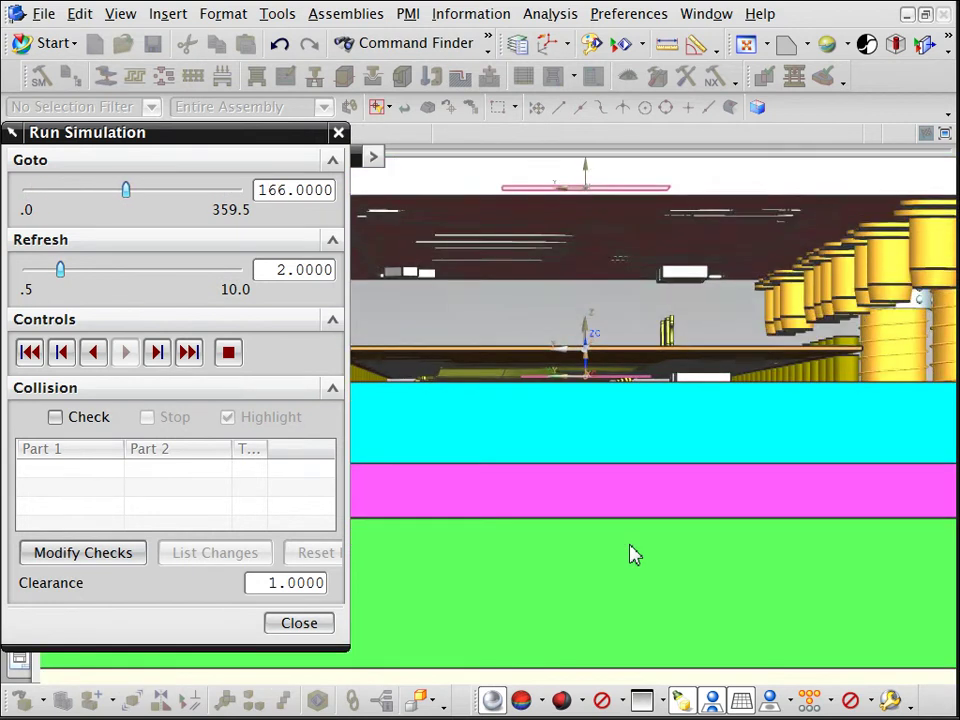
pyautogui.scroll(-2, 632, 554)
pyautogui.scroll(-2, 636, 553)
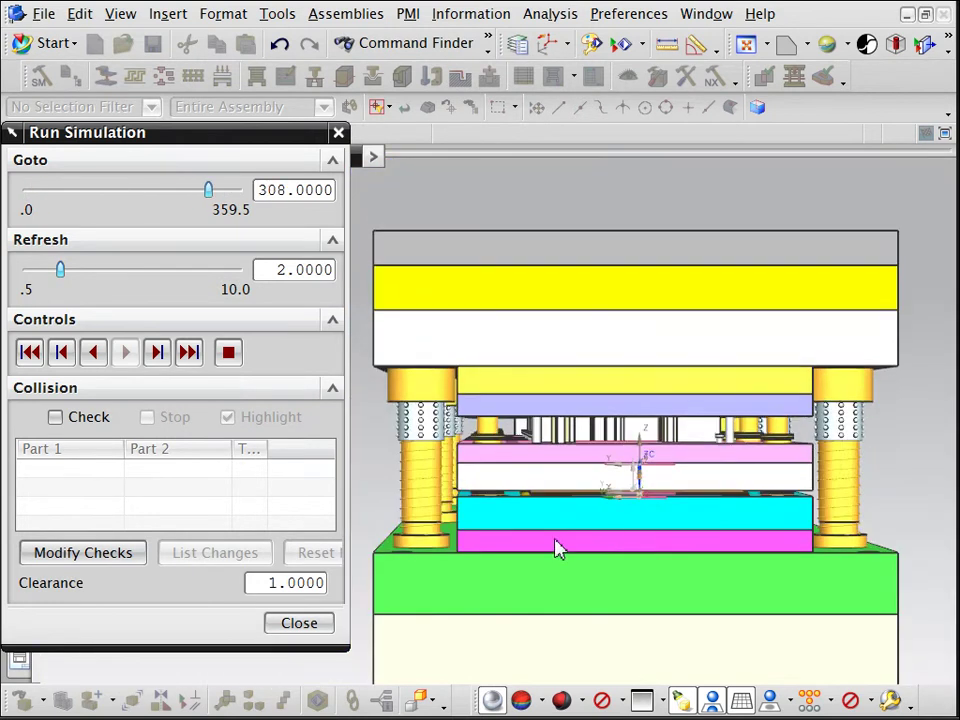
pyautogui.moveTo(565, 535)
pyautogui.keyDown('shift'); pyautogui.mouseDown(button='middle')
pyautogui.moveTo(583, 475)
pyautogui.moveTo(565, 468)
pyautogui.mouseUp(button='middle'); pyautogui.keyUp('shift')
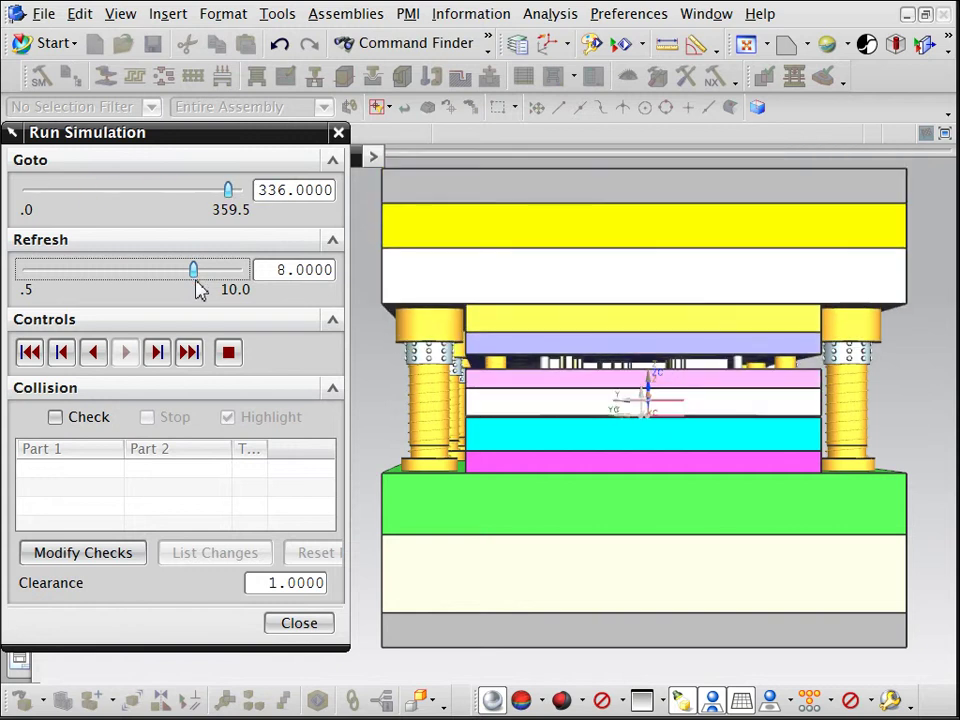
# Zoom in and switch the die to a Trimetric view.
pyautogui.scroll(3, 671, 493)
pyautogui.scroll(1, 672, 492)
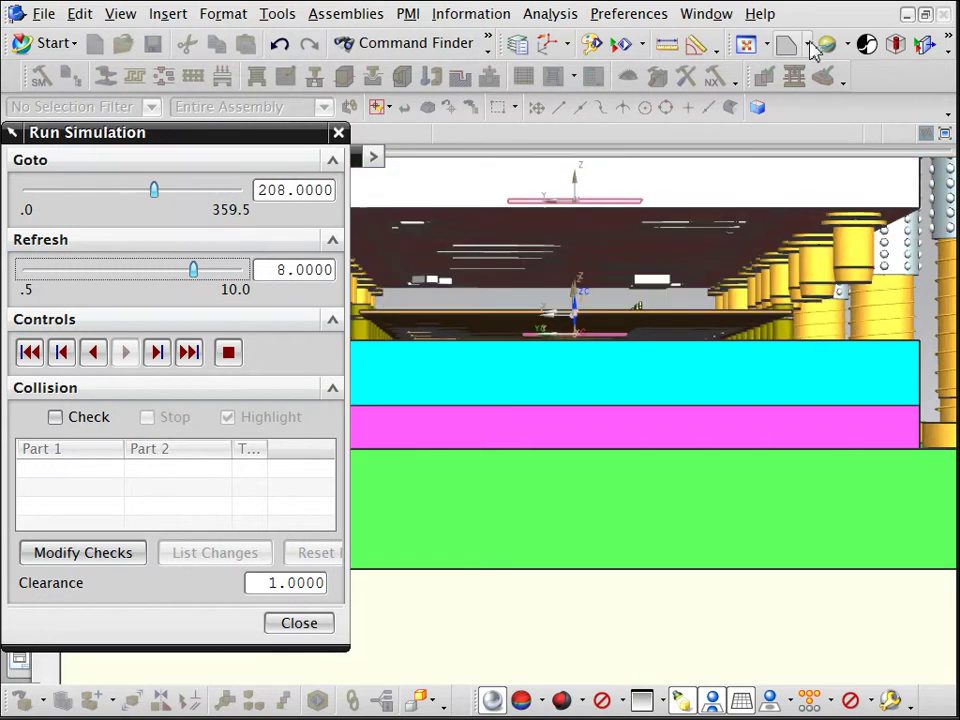
pyautogui.click(846, 44)
pyautogui.click(806, 44)
pyautogui.click(842, 86)
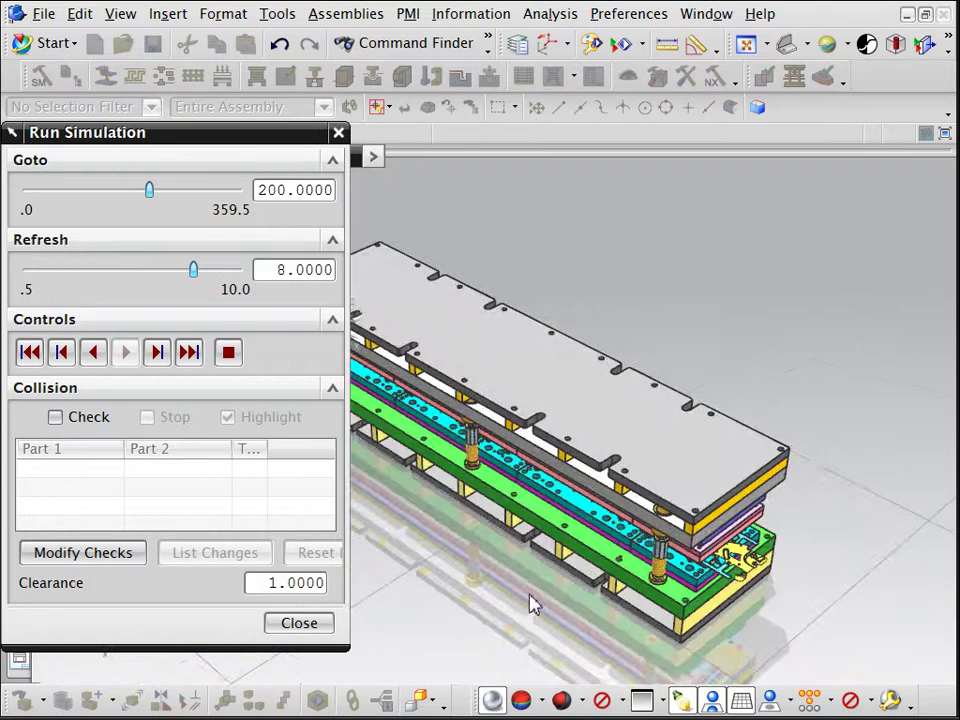
# Orbit to a lower side-on angle, zoom around the die, and bring up View sectioning.
pyautogui.moveTo(532, 604)
pyautogui.mouseDown(button='middle')
pyautogui.moveTo(540, 522)
pyautogui.moveTo(497, 467)
pyautogui.moveTo(510, 506)
pyautogui.mouseUp(button='middle')
pyautogui.scroll(3, 515, 500)
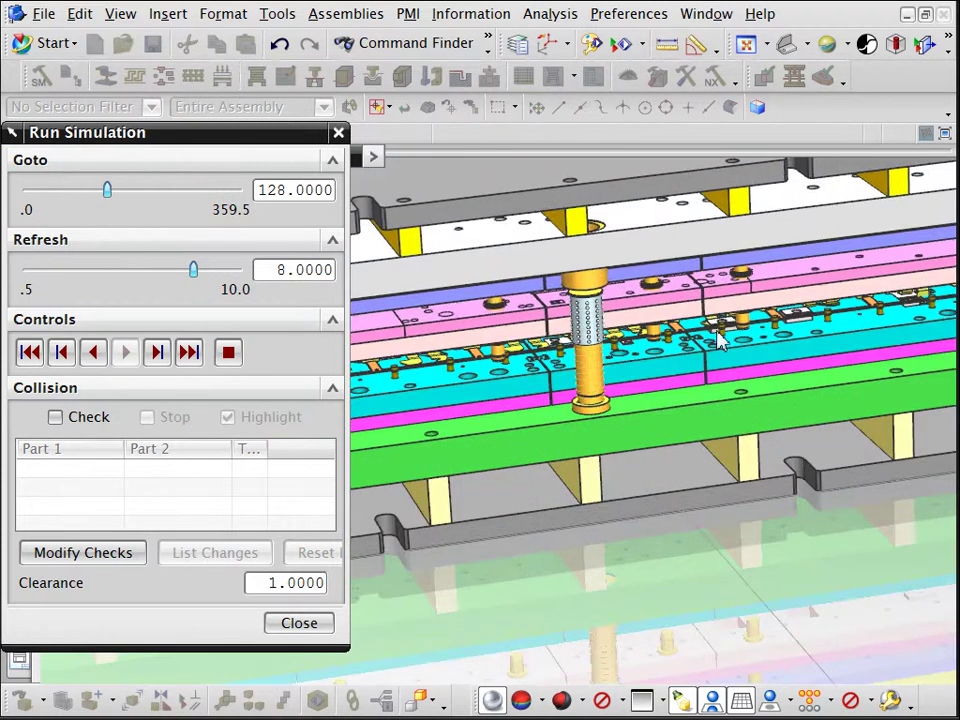
pyautogui.scroll(2, 718, 340)
pyautogui.scroll(2, 757, 381)
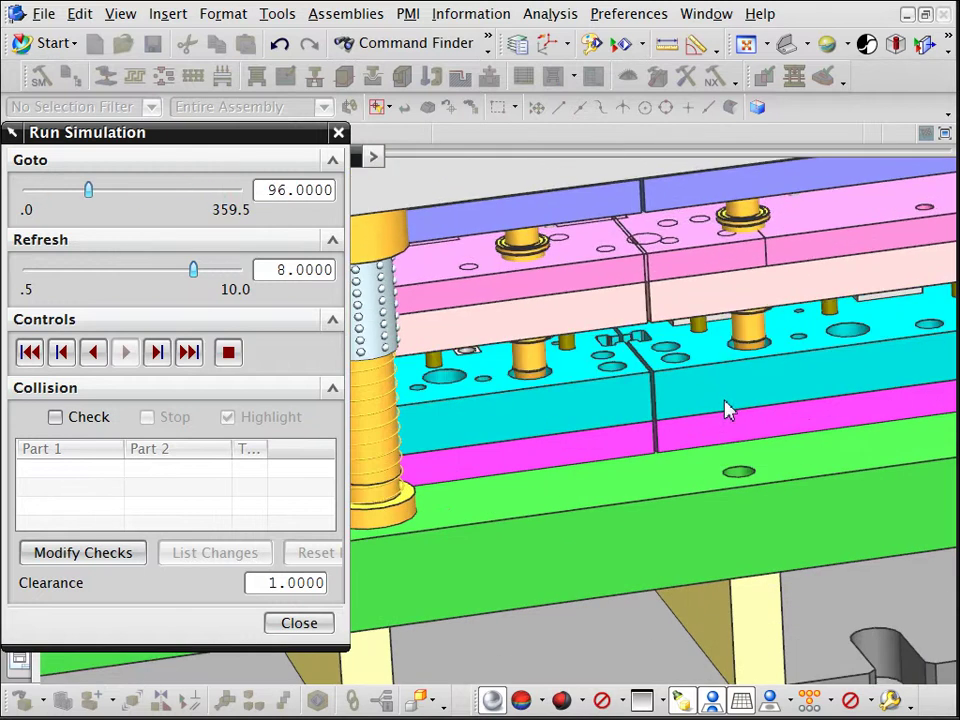
pyautogui.moveTo(707, 431)
pyautogui.mouseDown(button='middle')
pyautogui.moveTo(671, 446)
pyautogui.moveTo(673, 416)
pyautogui.moveTo(681, 416)
pyautogui.moveTo(672, 427)
pyautogui.moveTo(679, 446)
pyautogui.moveTo(707, 443)
pyautogui.mouseUp(button='middle')
pyautogui.scroll(-2, 723, 460)
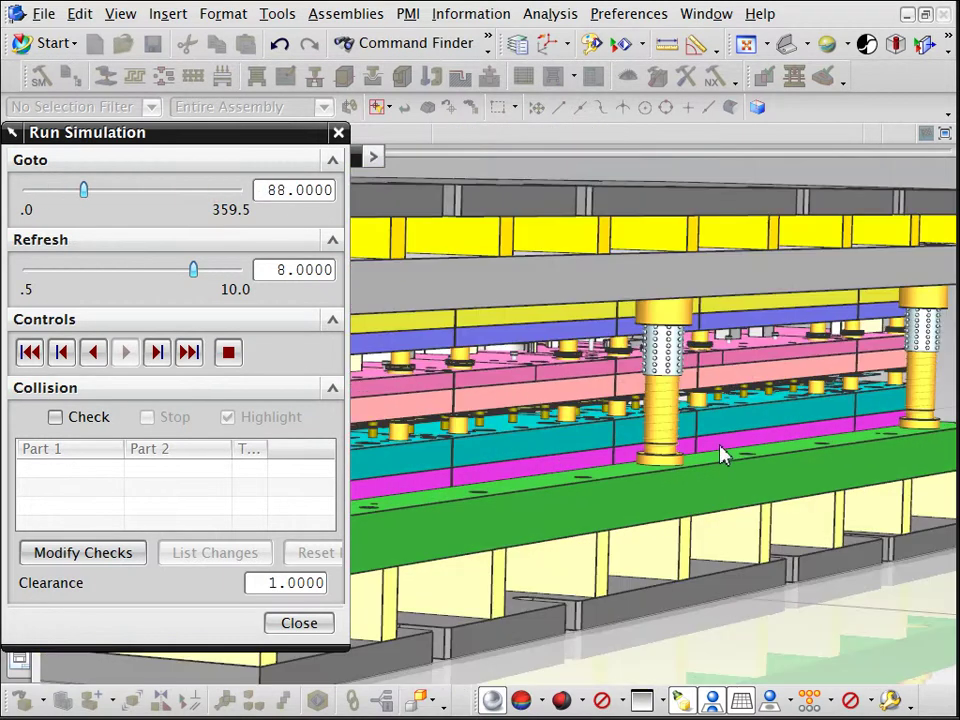
pyautogui.scroll(-2, 730, 440)
pyautogui.scroll(-2, 738, 430)
pyautogui.click(121, 14)
pyautogui.moveTo(151, 60)
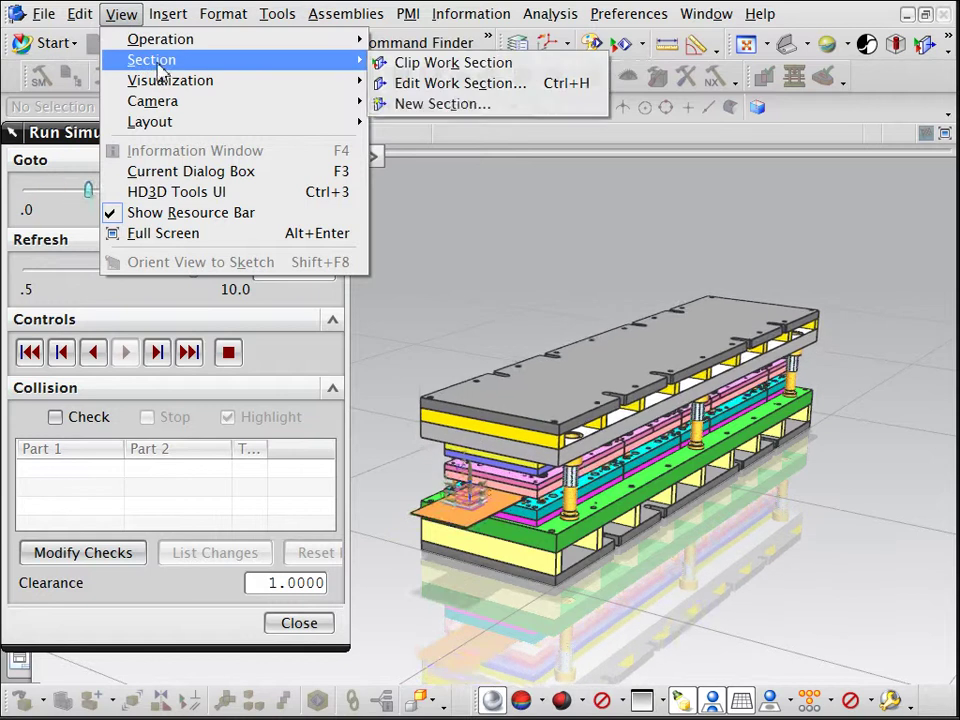
# Create a new section cut through the die and zoom in on it.
pyautogui.click(440, 104)
pyautogui.middleClick(640, 617)
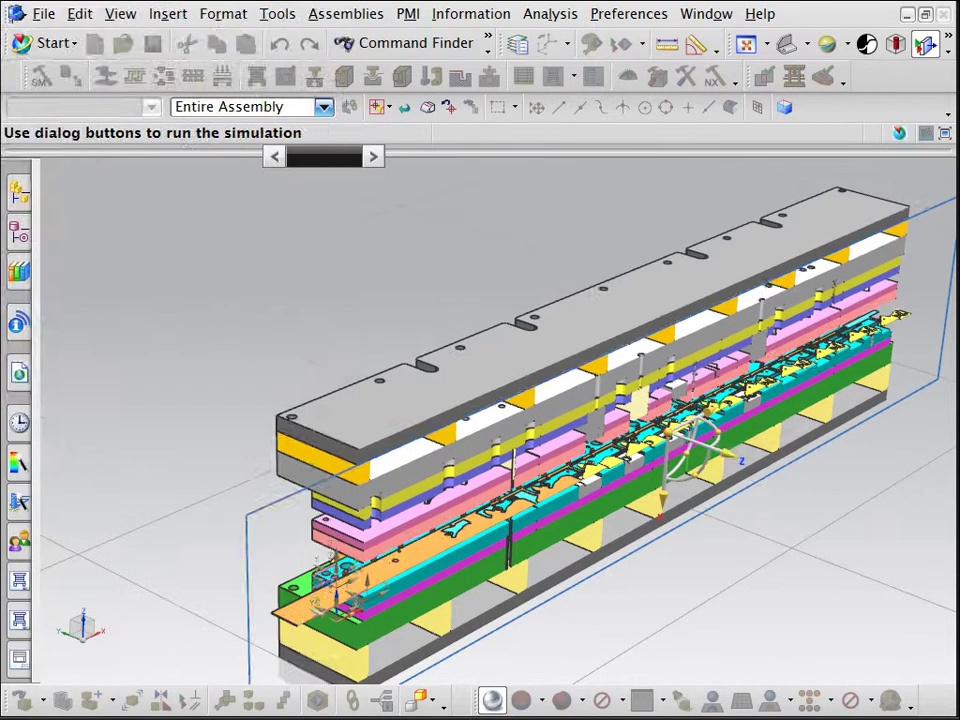
pyautogui.scroll(1, 681, 461)
pyautogui.scroll(1, 681, 465)
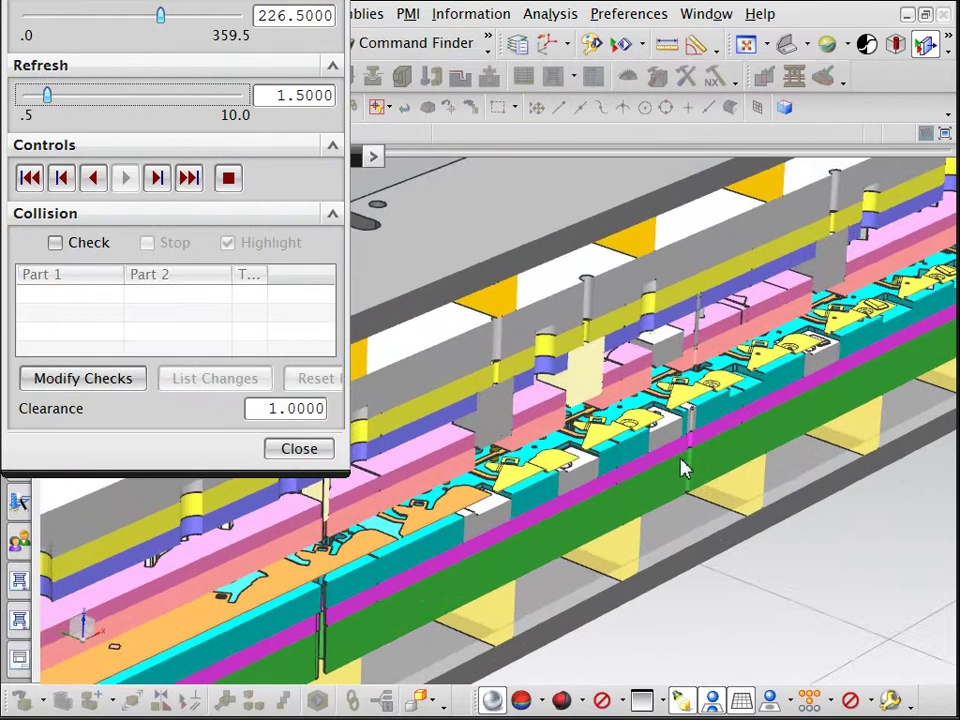
pyautogui.scroll(2, 770, 533)
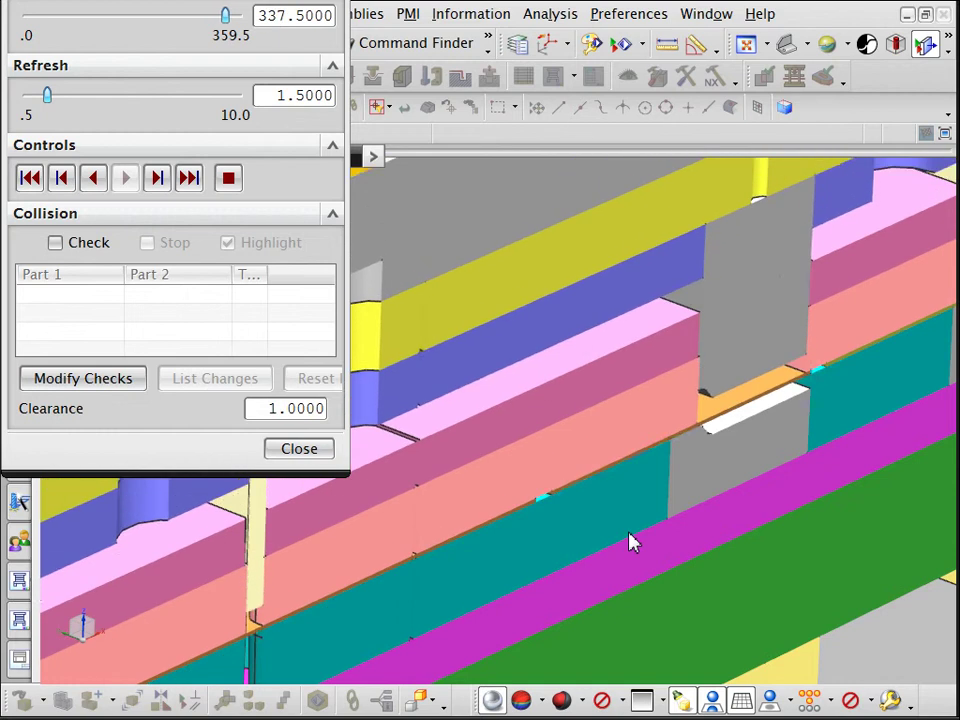
# Tilt and zoom the sectioned die to inspect the strip parts in the first gap.
pyautogui.scroll(-4, 621, 540)
pyautogui.scroll(-2, 647, 456)
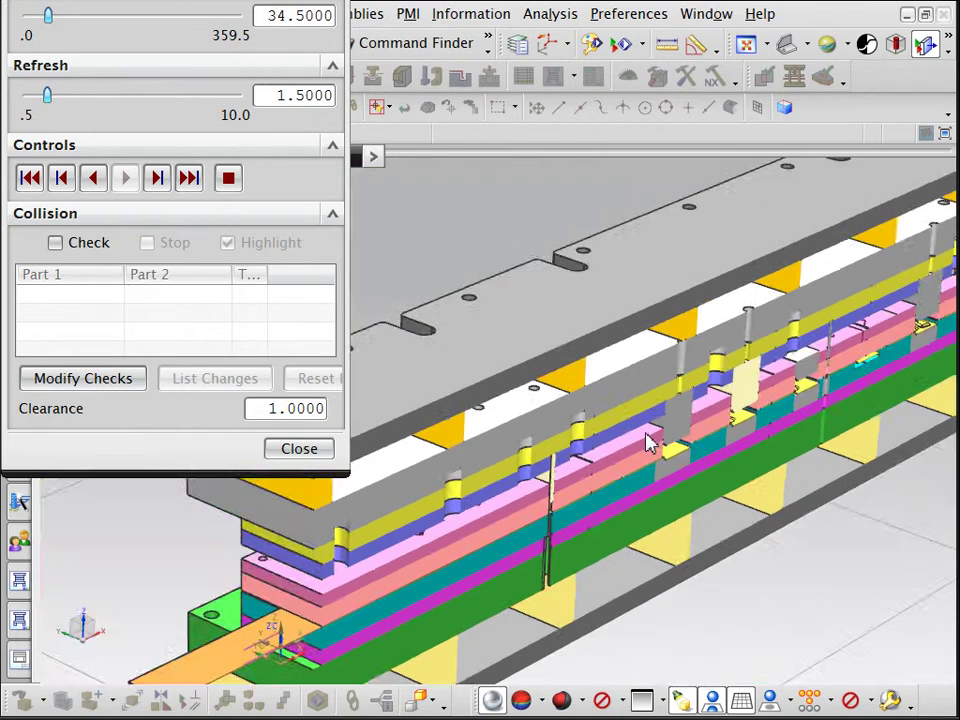
pyautogui.scroll(5, 823, 450)
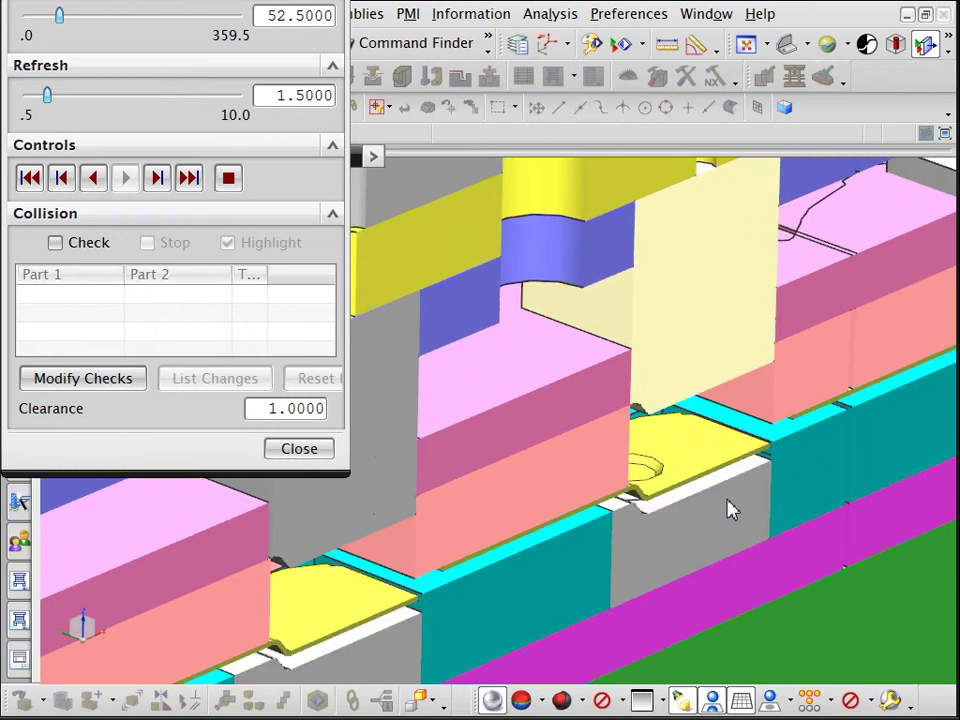
pyautogui.moveTo(729, 510); pyautogui.dragTo(645, 531, button='middle')
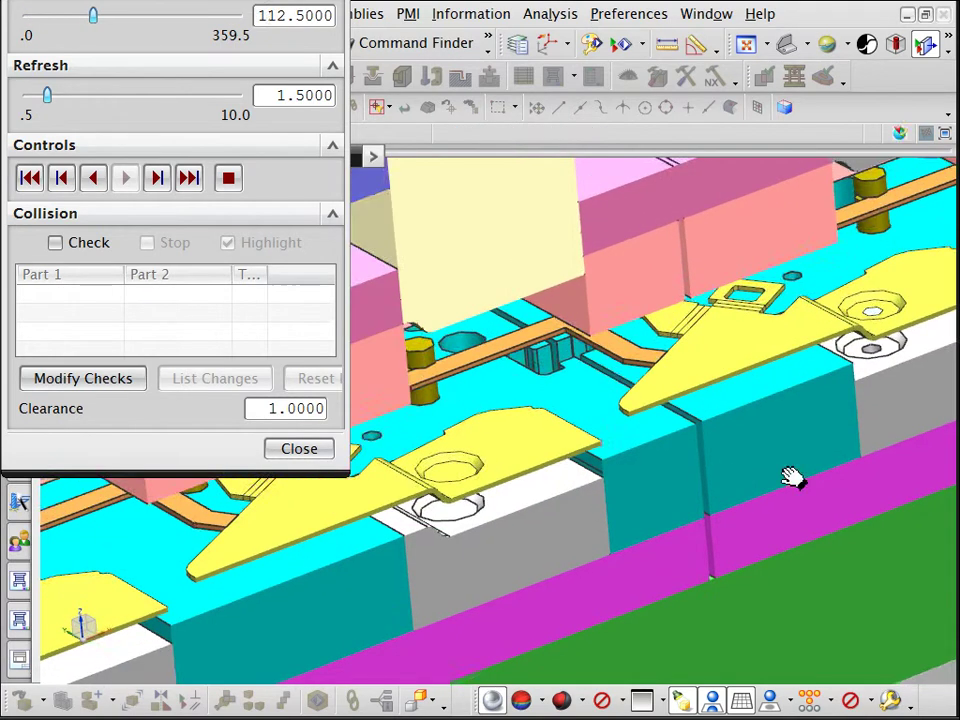
pyautogui.moveTo(790, 477); pyautogui.dragTo(896, 444, button='middle')
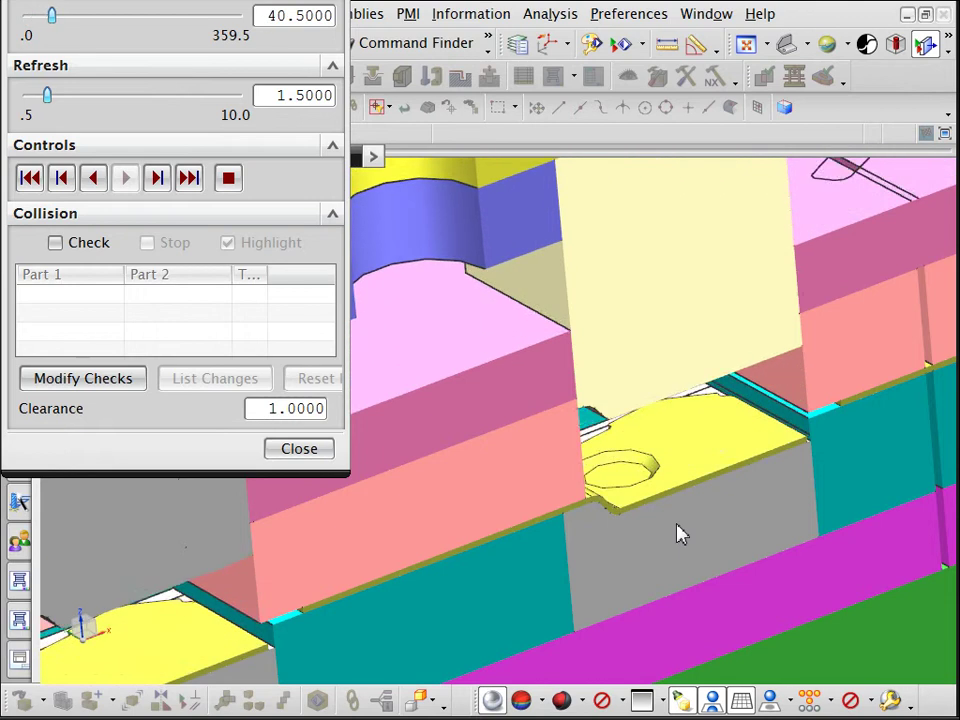
# Raise the playback refresh rate to 3.0.
pyautogui.scroll(-10, 681, 533)
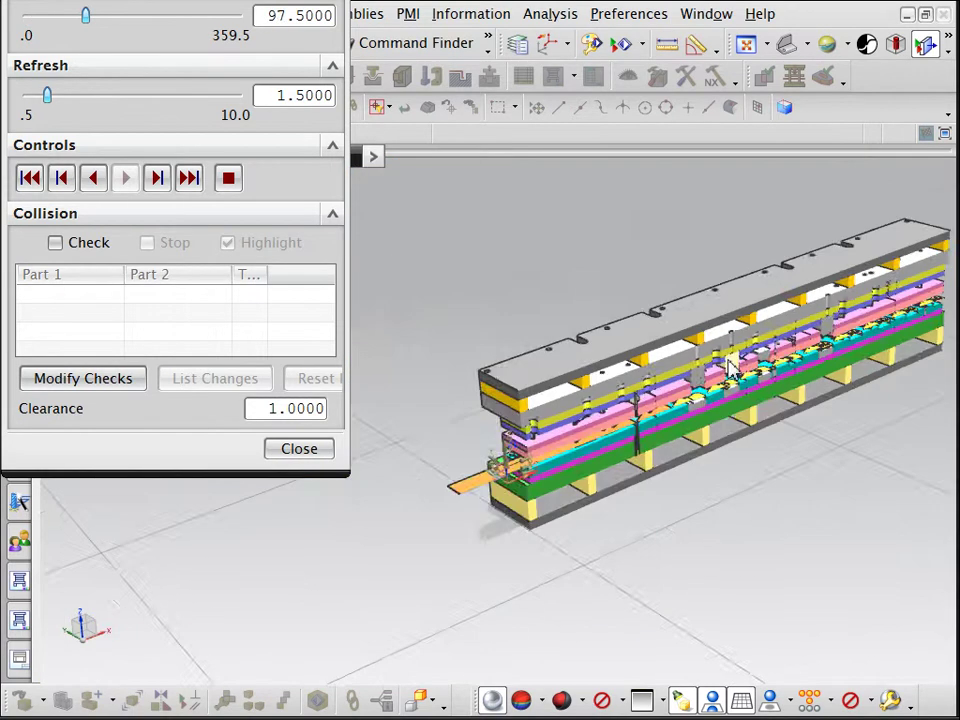
pyautogui.scroll(5, 730, 368)
pyautogui.moveTo(47, 95); pyautogui.dragTo(116, 110)
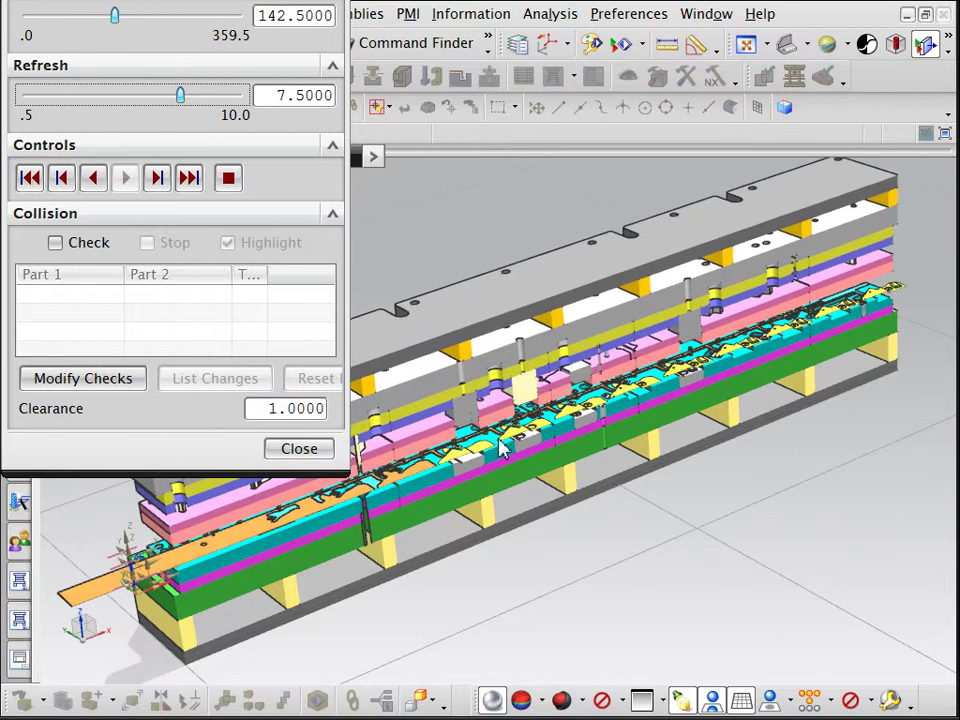
# Zoom into the strip, raise the refresh rate to 9.5, and pan along the die.
pyautogui.scroll(5, 520, 445)
pyautogui.scroll(2, 495, 462)
pyautogui.scroll(1, 510, 478)
pyautogui.scroll(2, 516, 480)
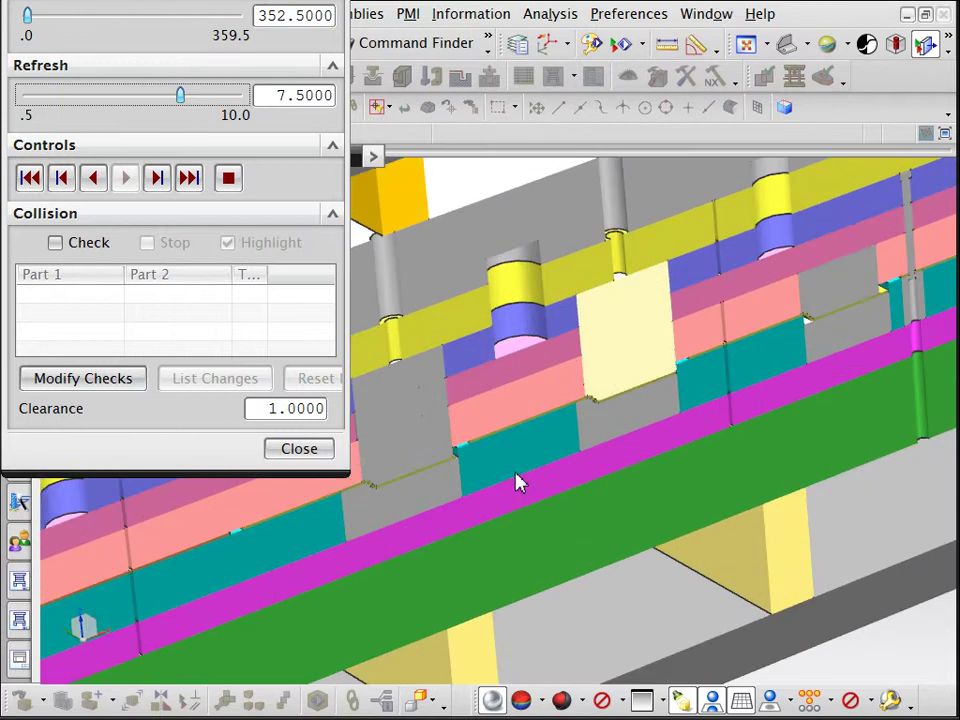
pyautogui.scroll(2, 516, 480)
pyautogui.moveTo(180, 93); pyautogui.dragTo(225, 97)
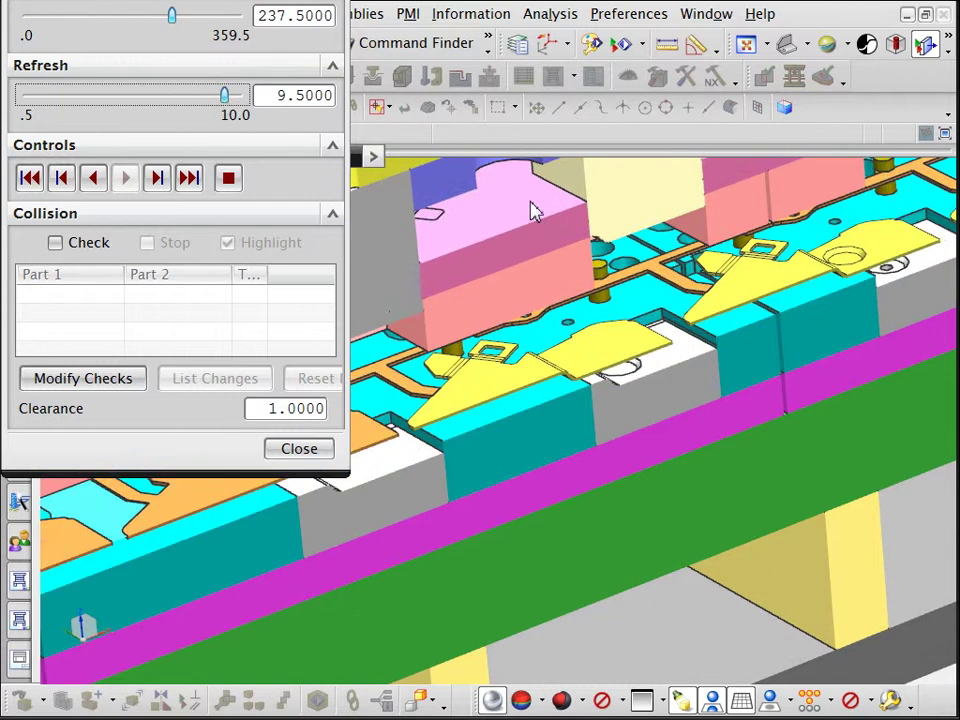
pyautogui.keyDown('shift'); pyautogui.moveTo(611, 225); pyautogui.dragTo(697, 252, button='middle'); pyautogui.keyUp('shift')
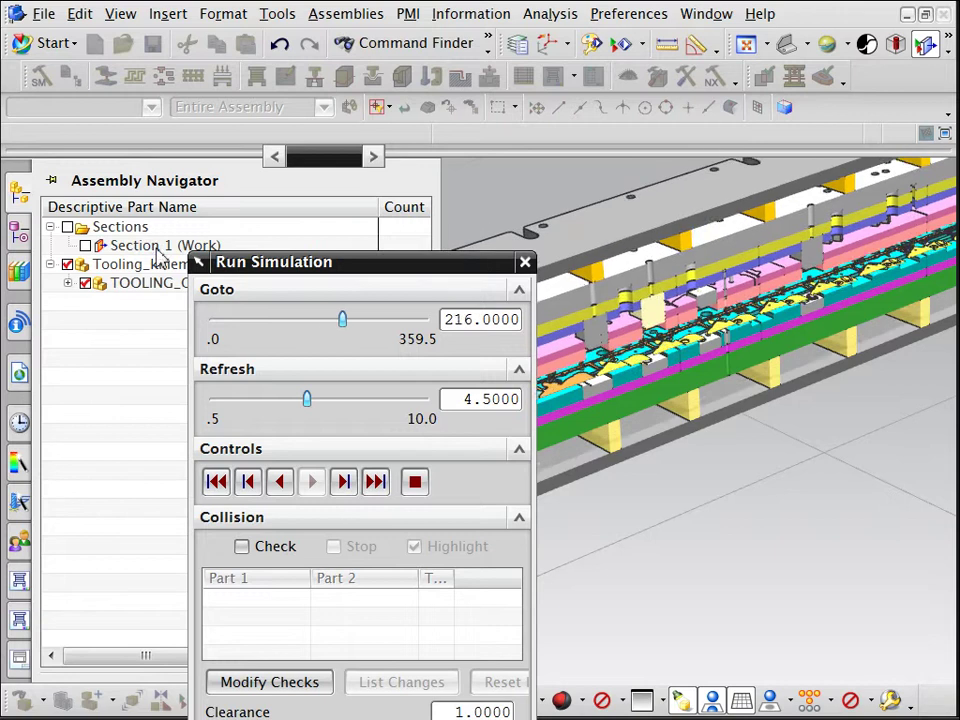
# Unclip Section 1 to show the full die and move the simulation panel aside.
pyautogui.rightClick(162, 250)
pyautogui.click(203, 262)
pyautogui.moveTo(345, 262); pyautogui.dragTo(167, 152)
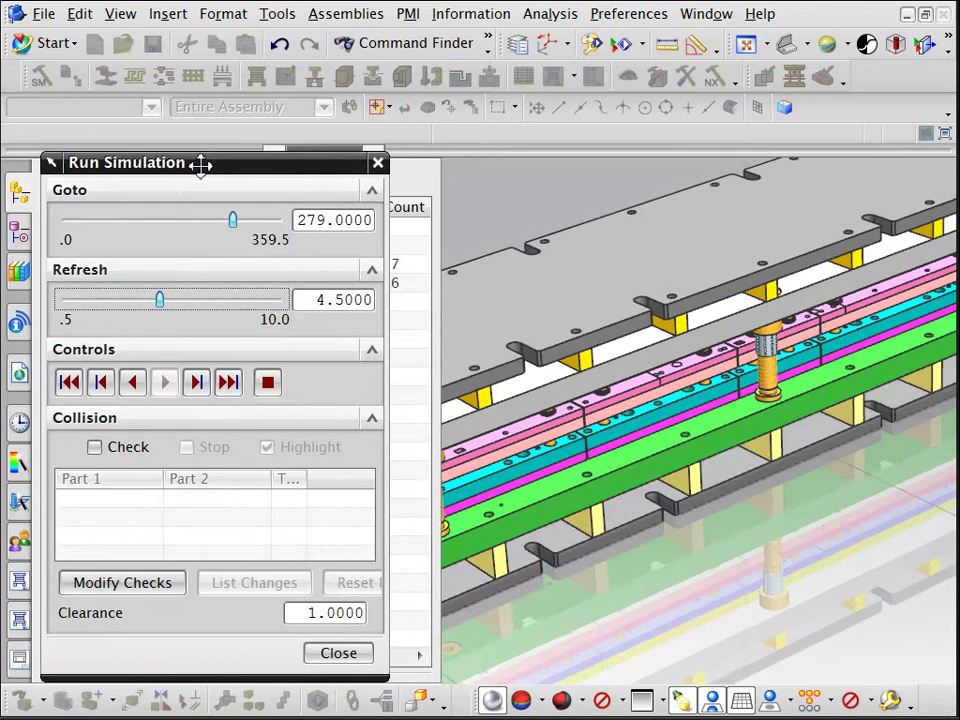
pyautogui.scroll(-3, 536, 326)
pyautogui.scroll(-2, 583, 322)
pyautogui.scroll(3, 493, 261)
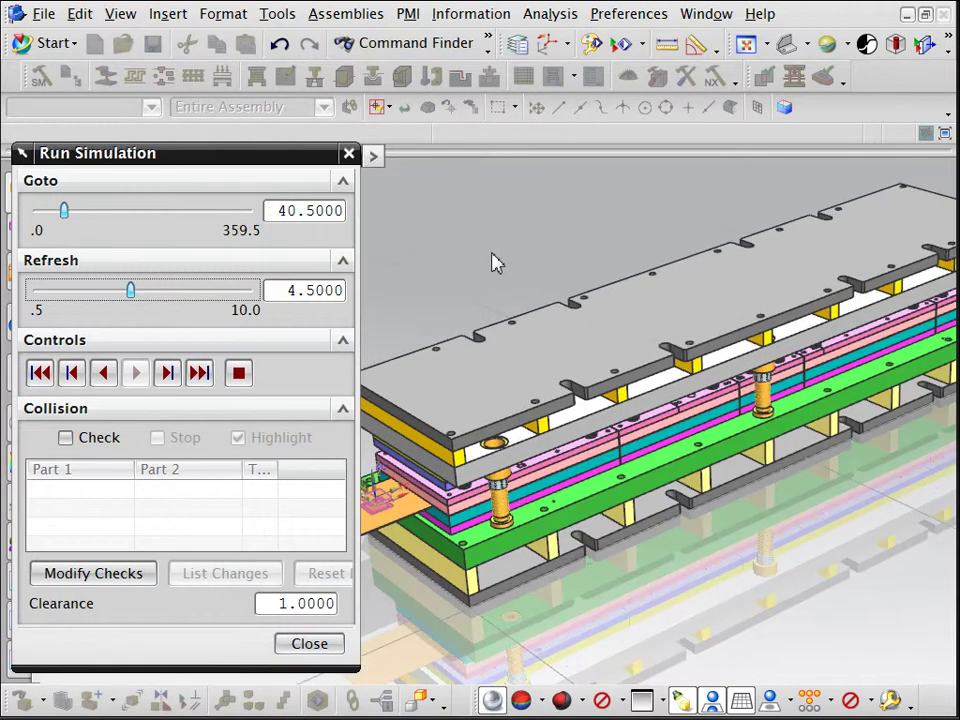
pyautogui.scroll(-2, 490, 262)
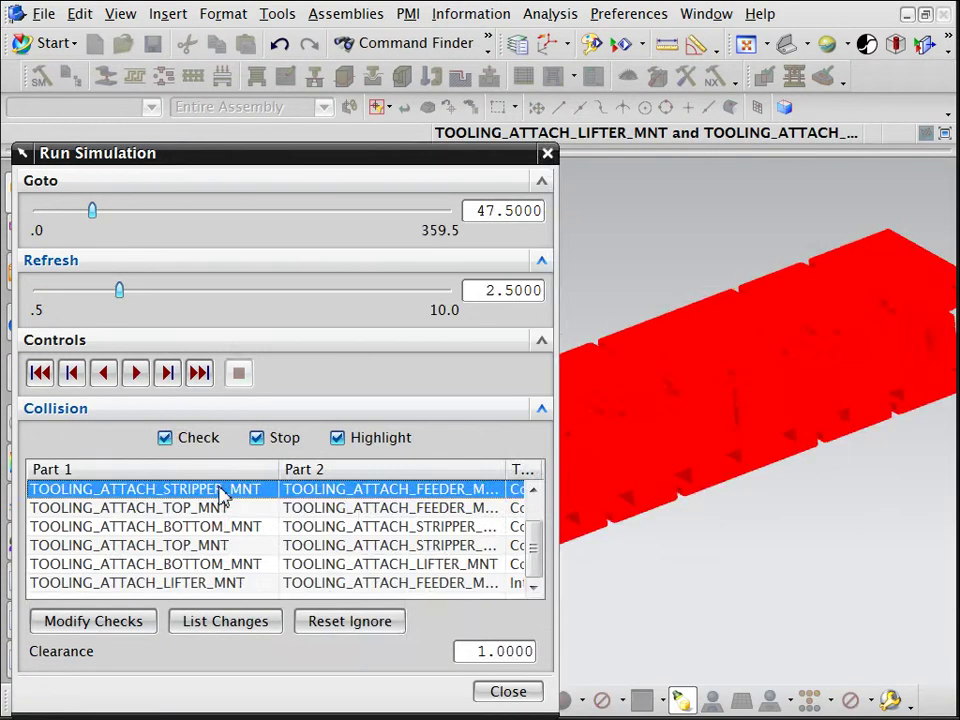
pyautogui.click(258, 500)
pyautogui.click(318, 336)
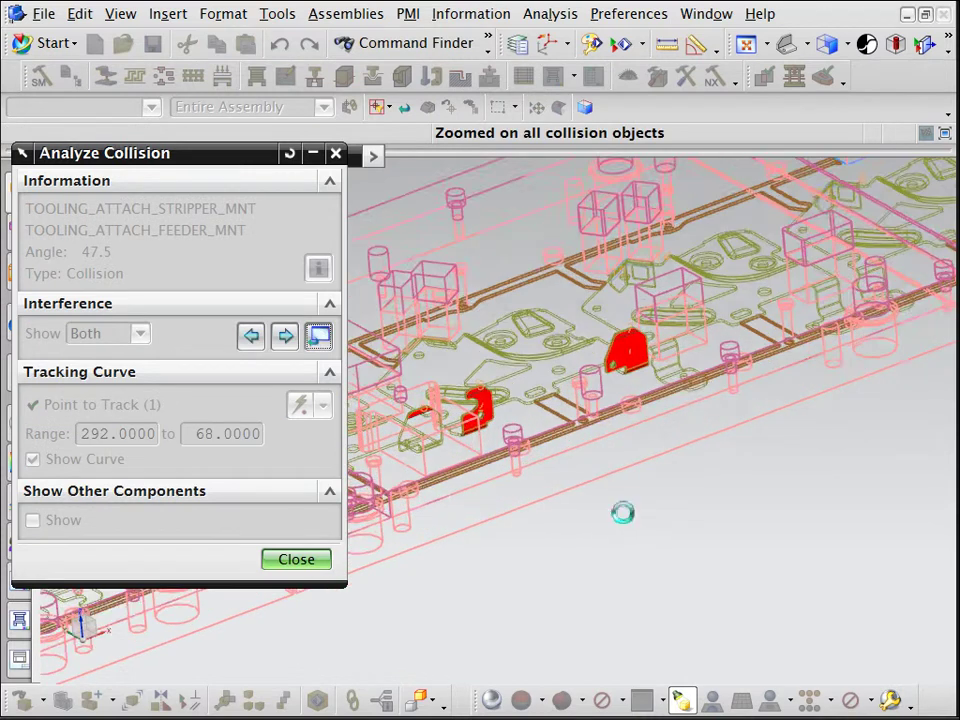
pyautogui.moveTo(622, 512); pyautogui.dragTo(465, 311, button='middle')
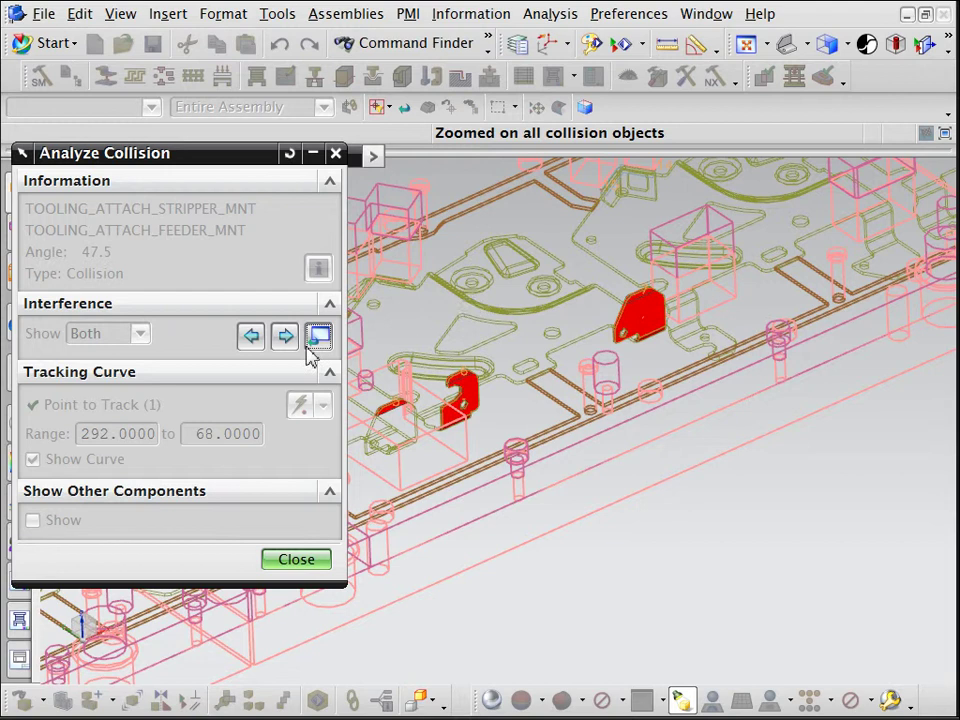
pyautogui.click(287, 336)
pyautogui.click(287, 337)
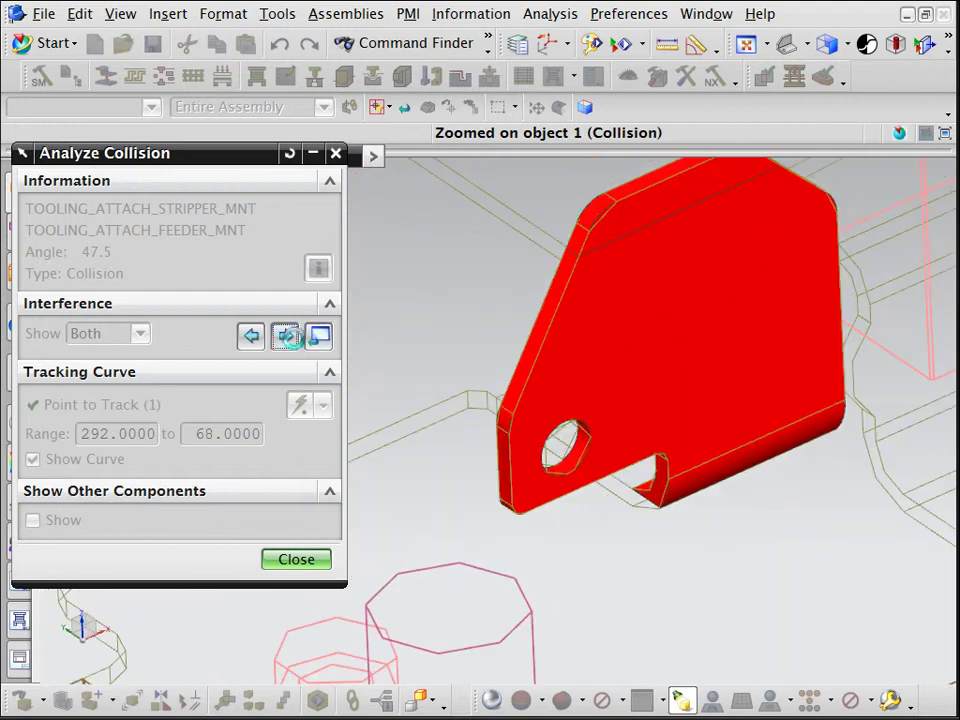
pyautogui.click(285, 336)
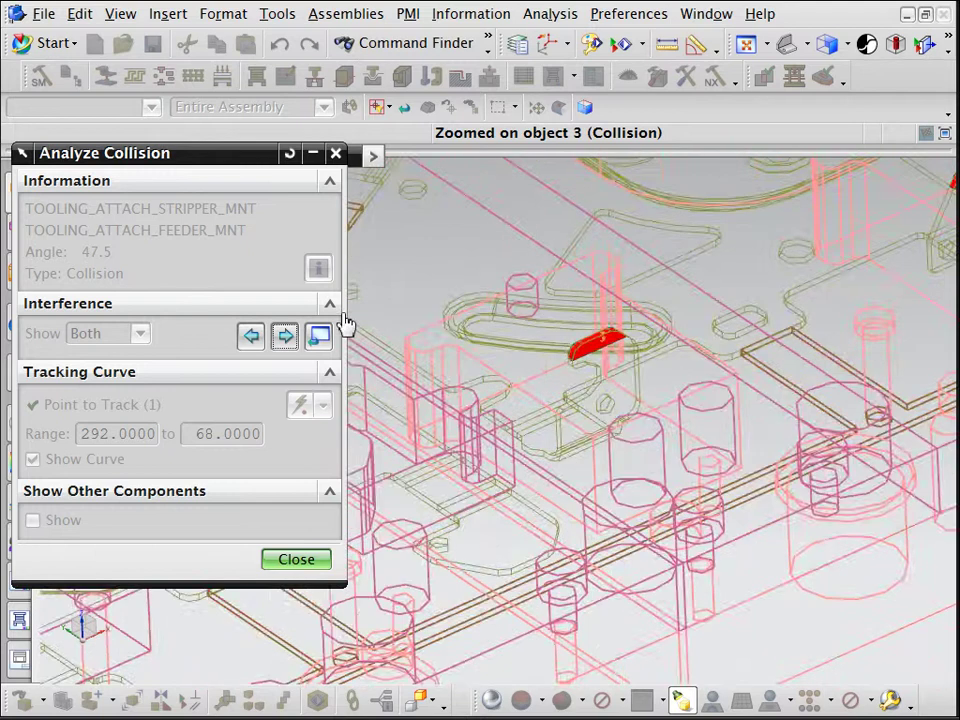
pyautogui.click(285, 336)
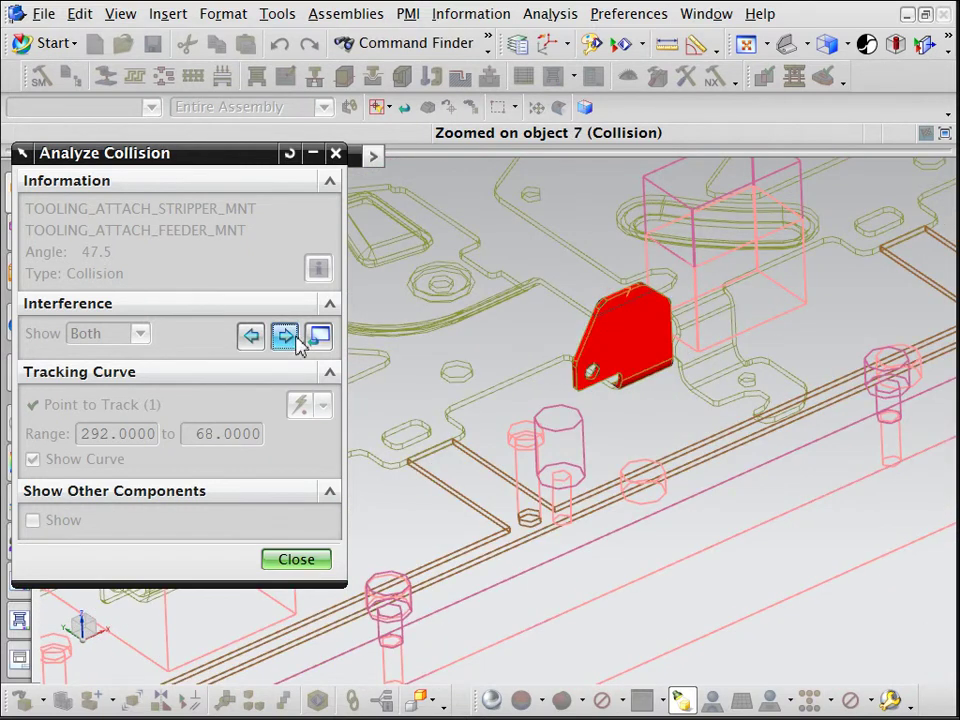
pyautogui.click(290, 559)
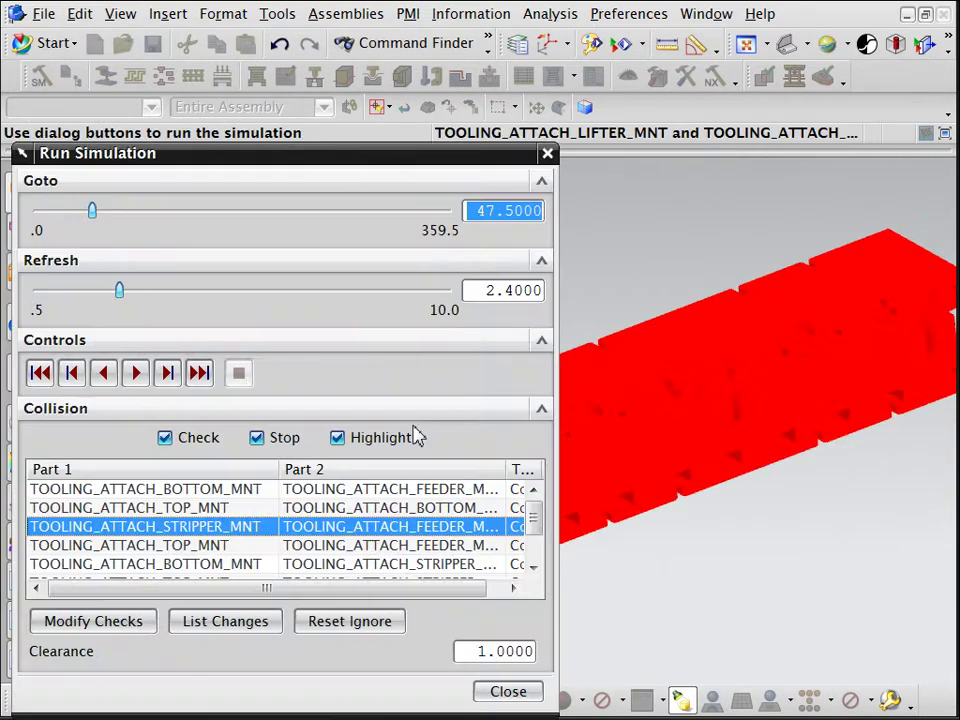
# Turn off collision highlighting, narrow the simulation panel, and step the die motion forward.
pyautogui.click(337, 439)
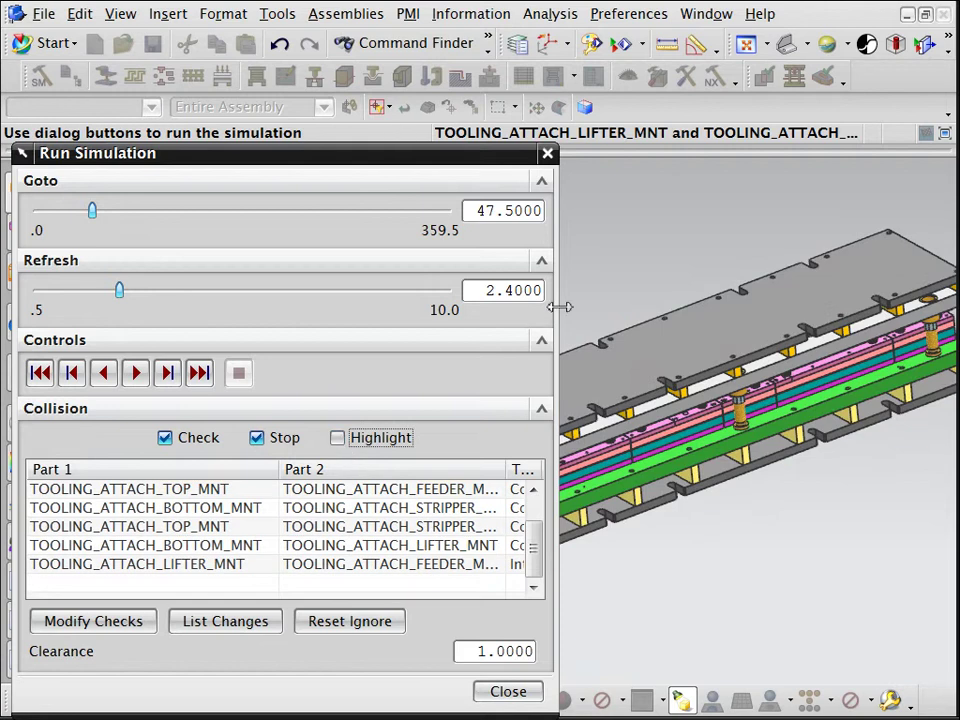
pyautogui.moveTo(560, 307); pyautogui.dragTo(403, 311)
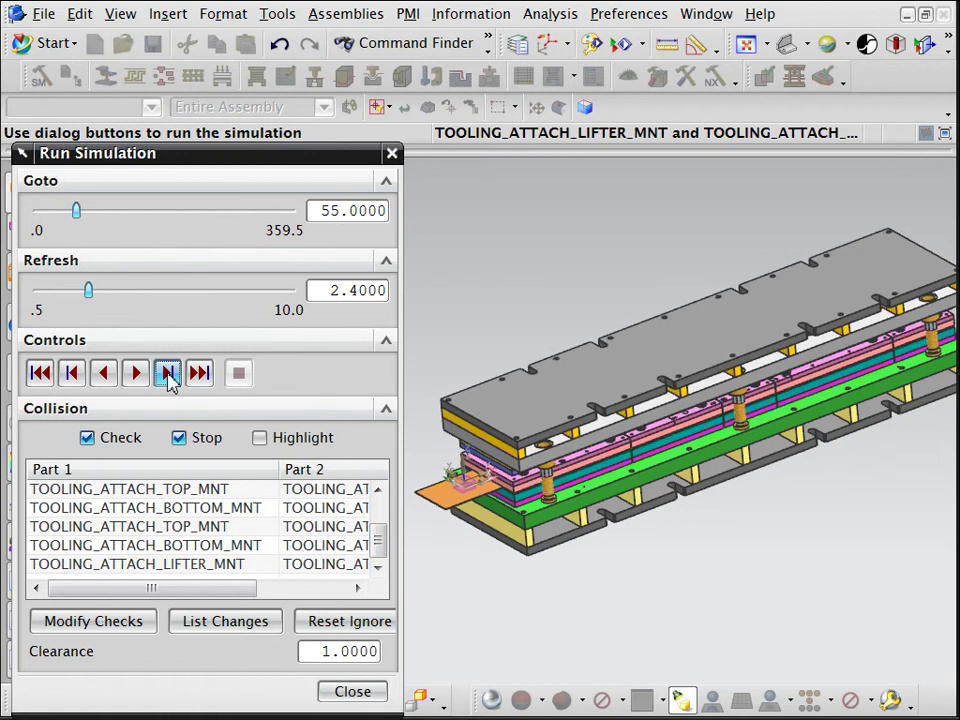
pyautogui.click(168, 374)
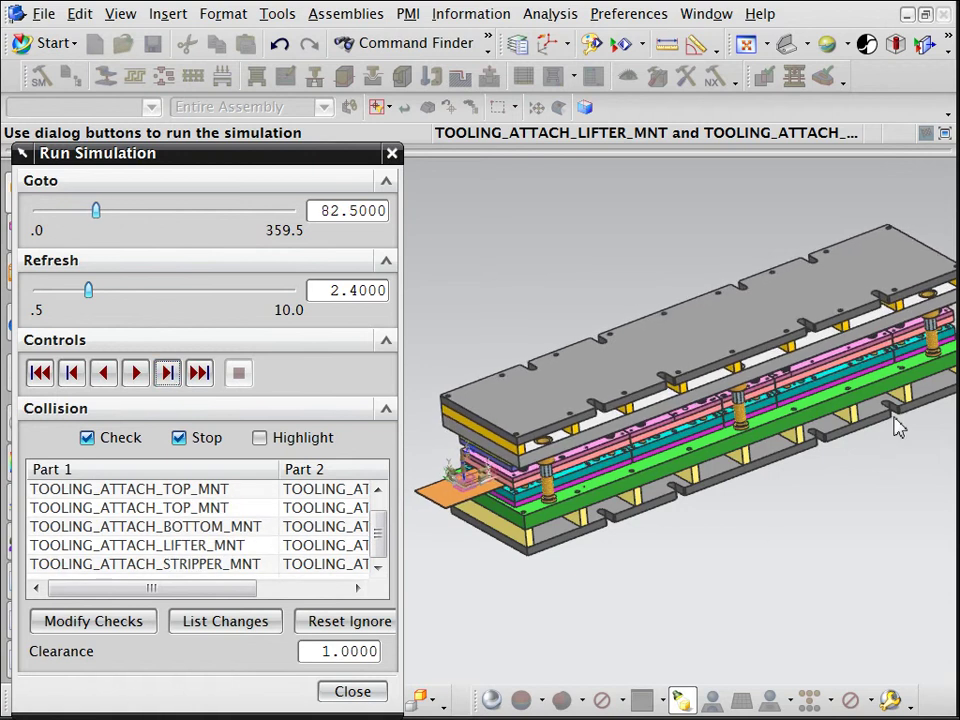
pyautogui.scroll(2, 897, 428)
pyautogui.click(138, 376)
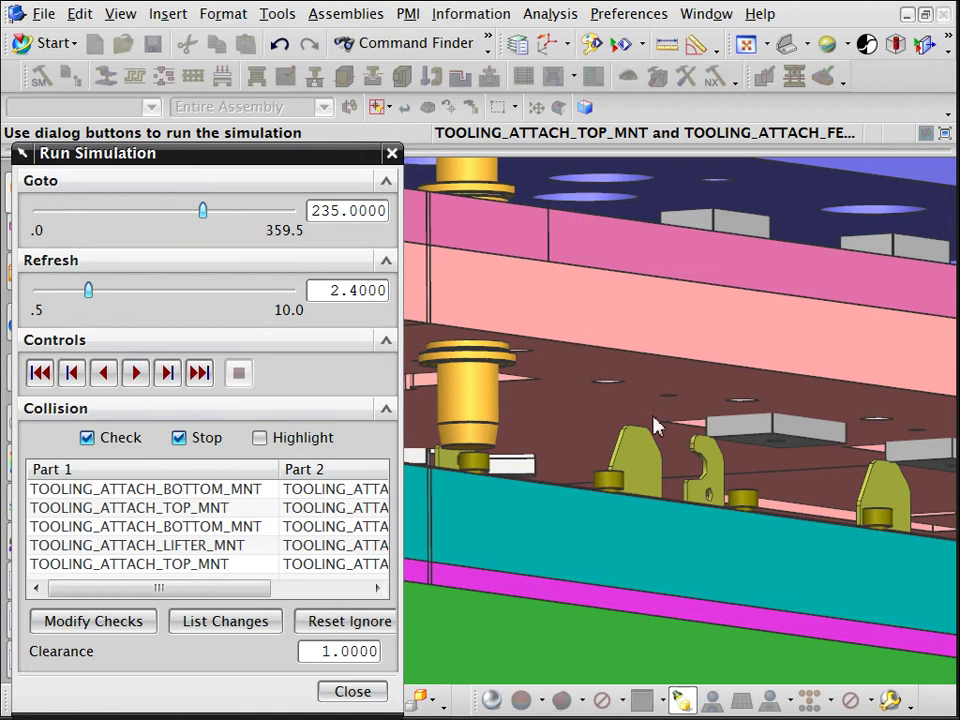
# Rotate to the collisions, play past them to 275, and turn off collision checking.
pyautogui.moveTo(656, 425)
pyautogui.mouseDown(button='middle')
pyautogui.moveTo(638, 432)
pyautogui.moveTo(654, 433)
pyautogui.mouseUp(button='middle')
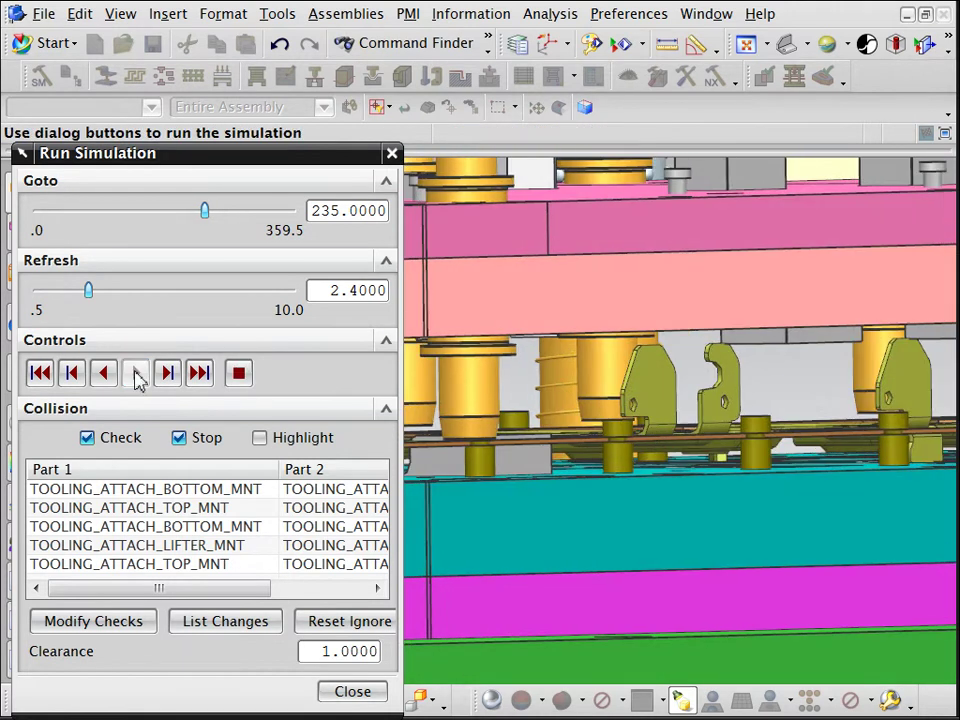
pyautogui.moveTo(598, 416); pyautogui.dragTo(645, 407, button='middle')
pyautogui.click(137, 373)
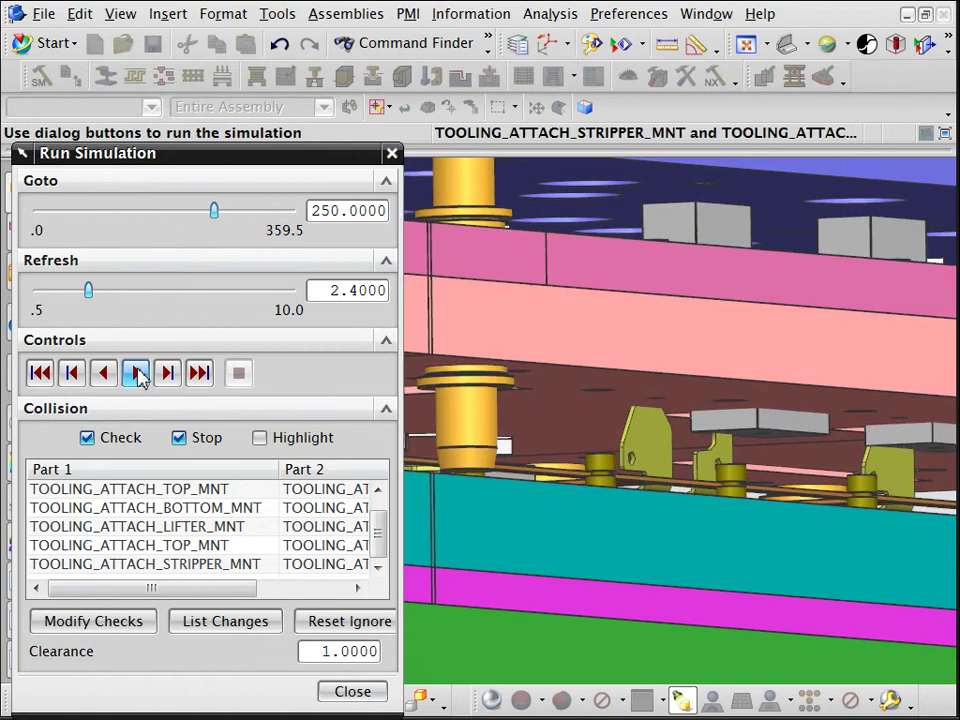
pyautogui.click(137, 373)
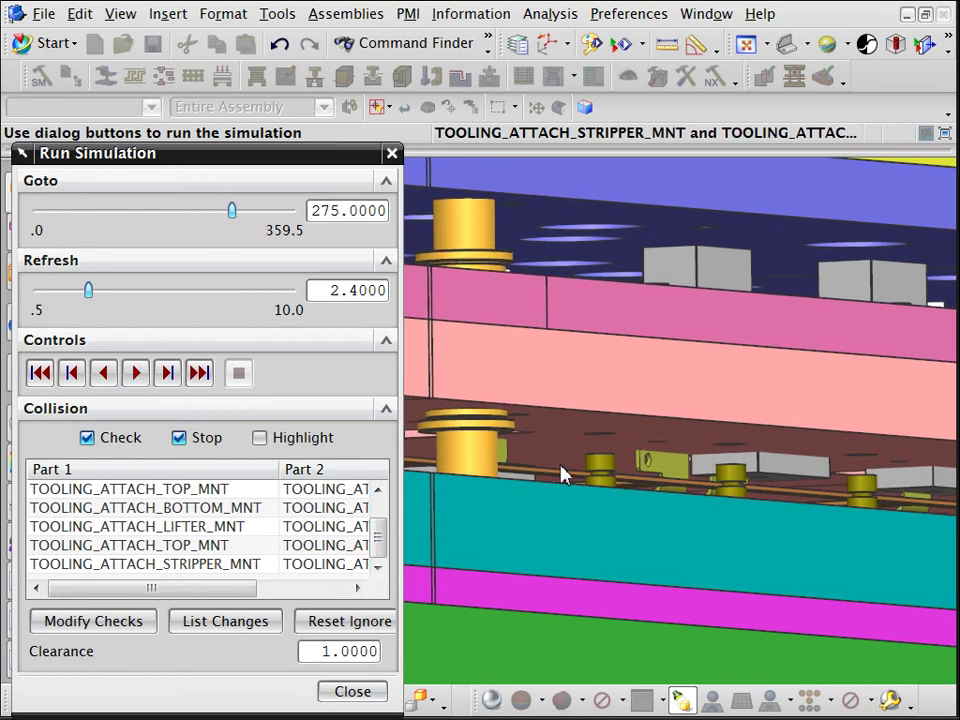
pyautogui.click(104, 442)
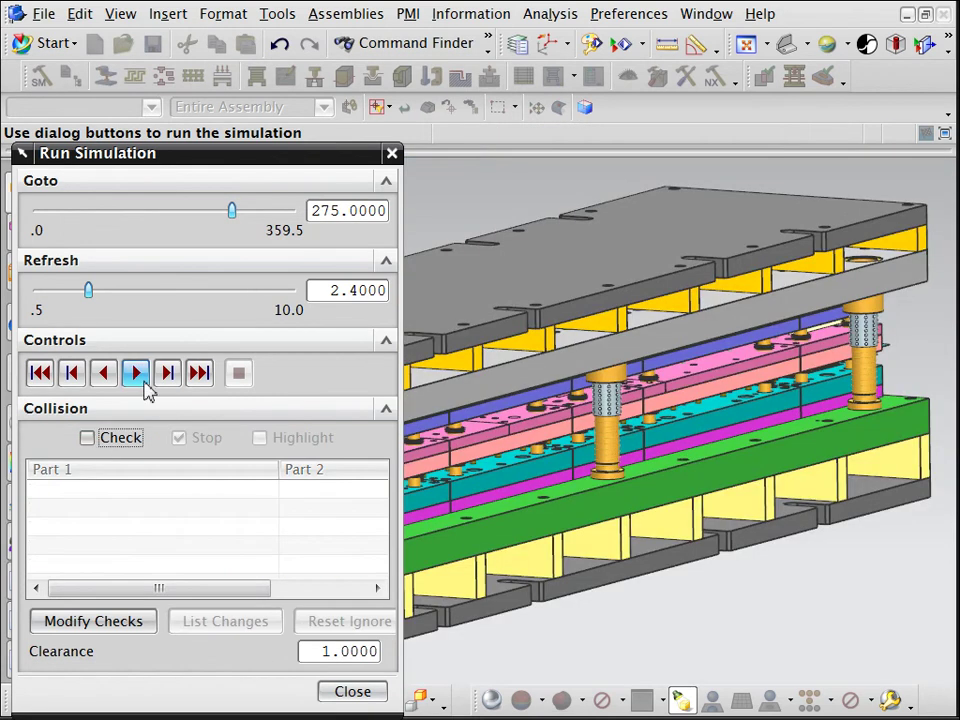
# Play the die motion continuously while rotating and zooming the view.
pyautogui.click(140, 380)
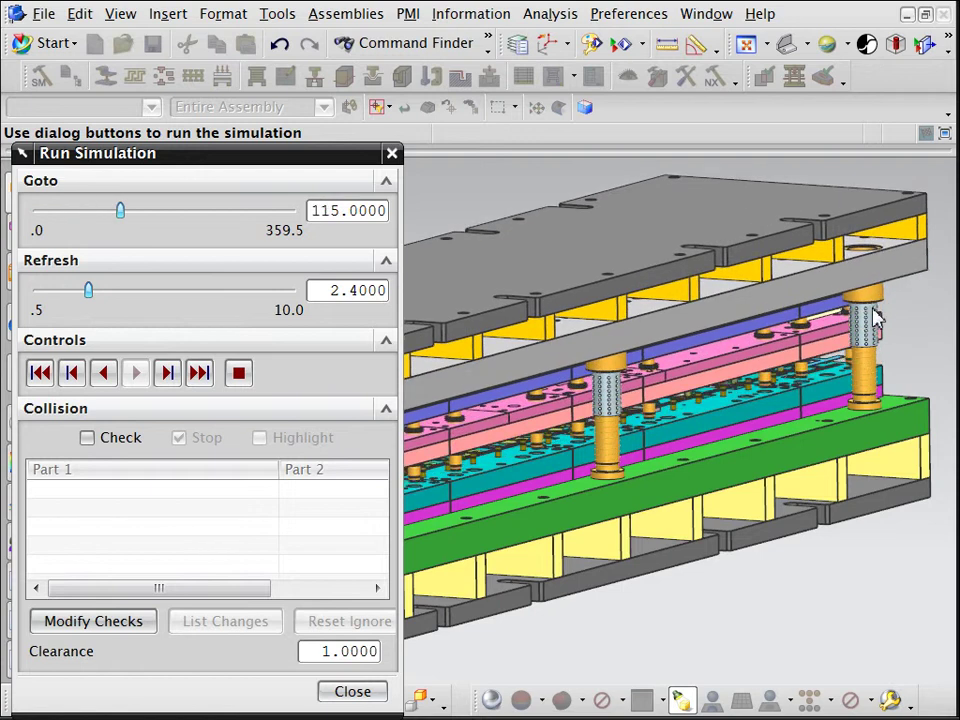
pyautogui.scroll(-5, 830, 330)
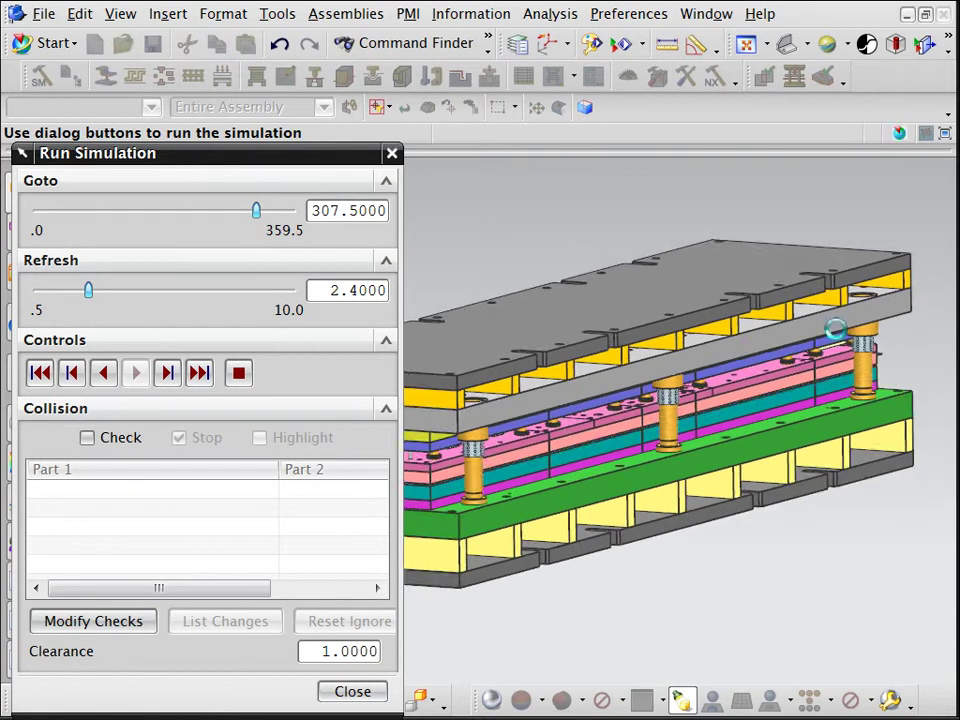
pyautogui.moveTo(857, 300)
pyautogui.mouseDown(button='middle')
pyautogui.moveTo(638, 321)
pyautogui.moveTo(818, 362)
pyautogui.mouseUp(button='middle')
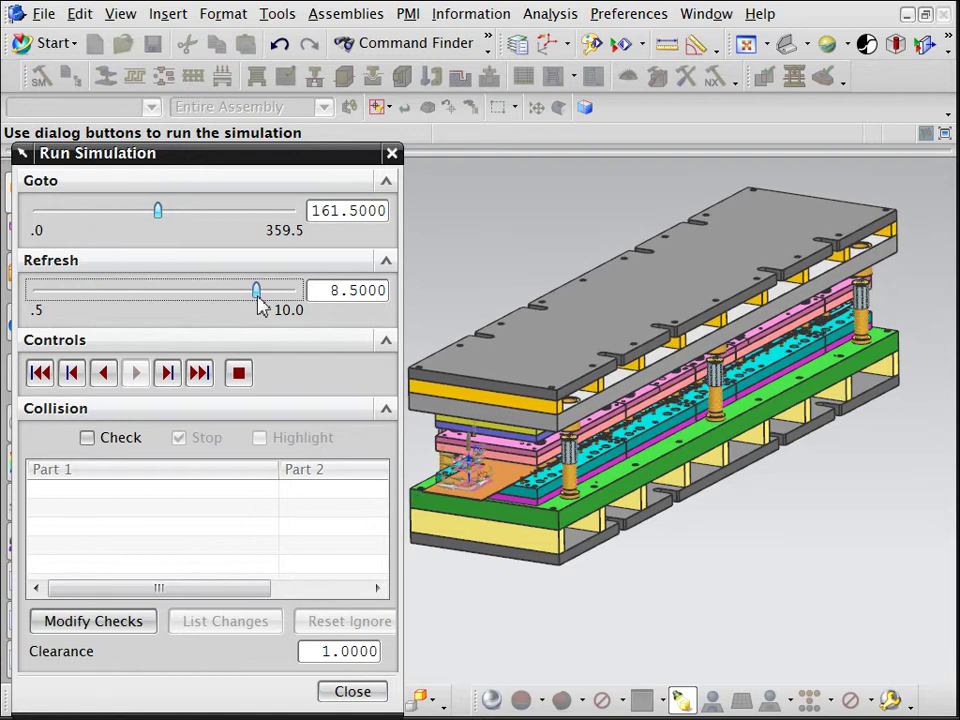
pyautogui.scroll(2, 834, 494)
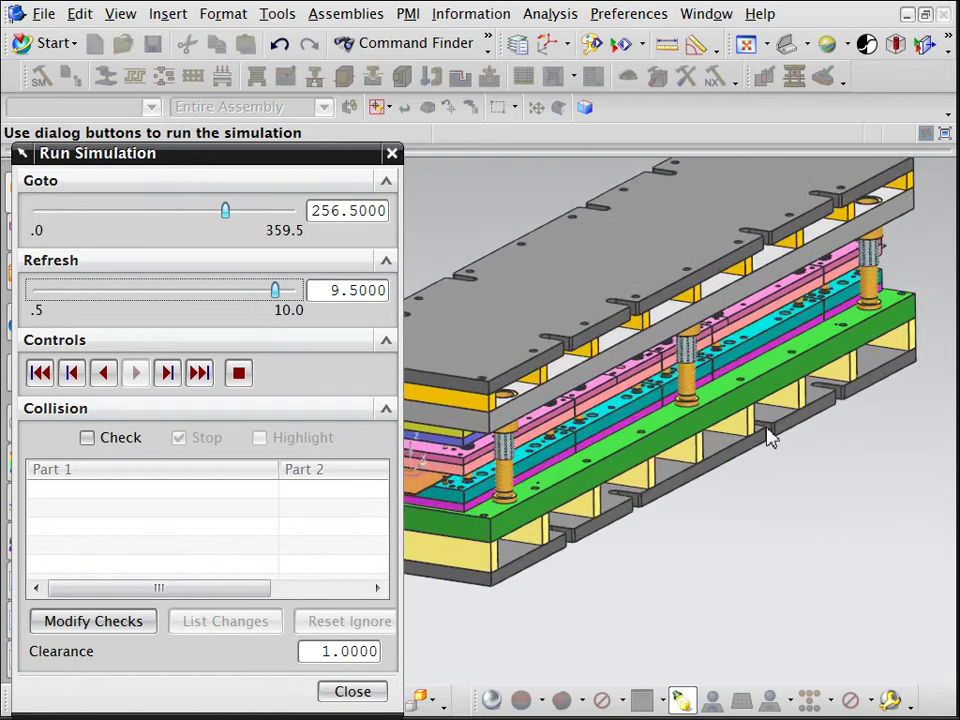
pyautogui.moveTo(768, 437); pyautogui.dragTo(671, 411, button='middle')
pyautogui.scroll(2, 678, 406)
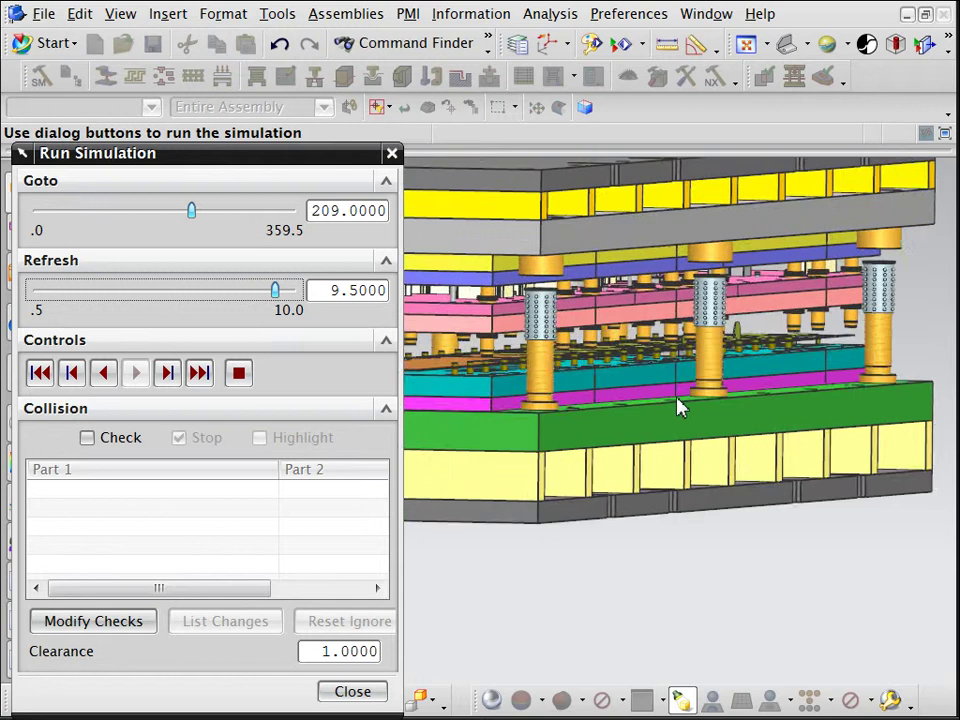
pyautogui.scroll(3, 748, 415)
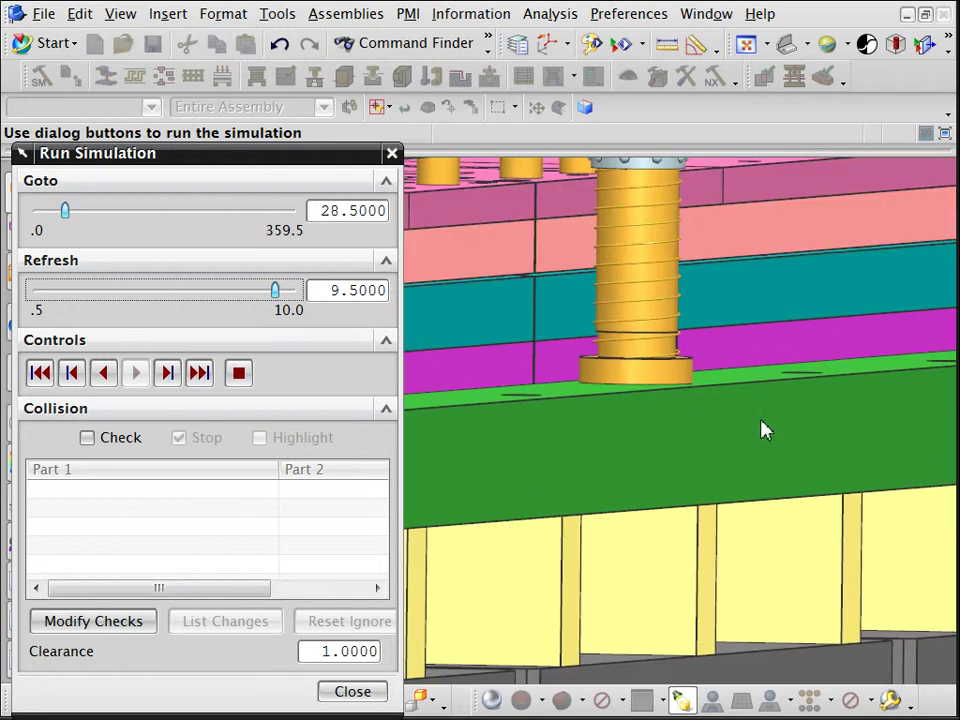
pyautogui.scroll(-1, 765, 432)
pyautogui.scroll(-3, 808, 463)
pyautogui.scroll(-2, 808, 463)
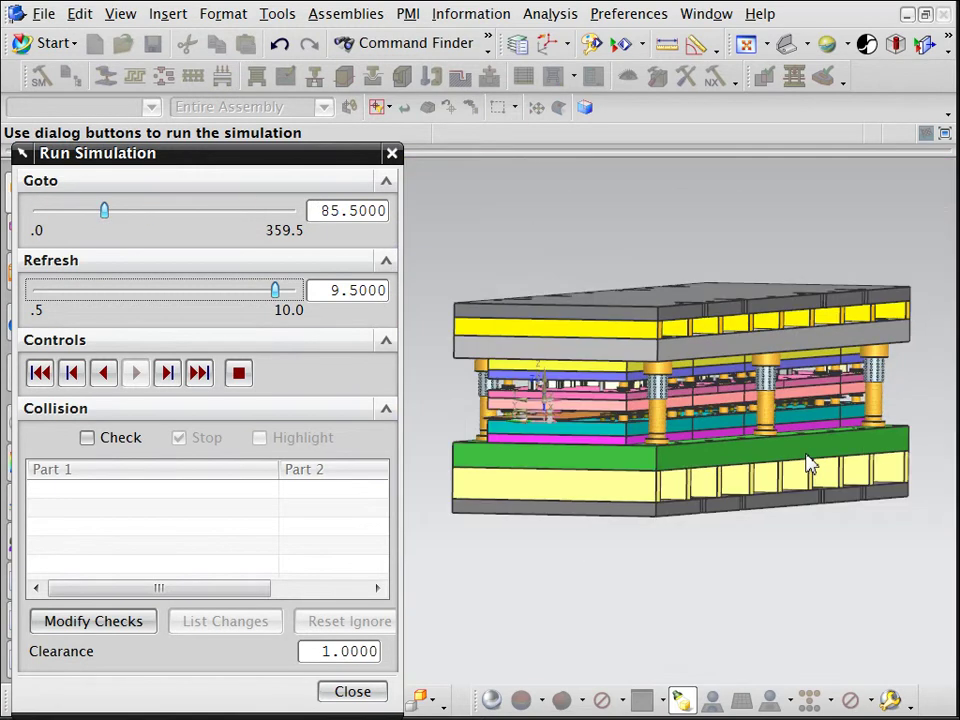
# Switch to the Front view and move the simulation panel off the model.
pyautogui.click(815, 76)
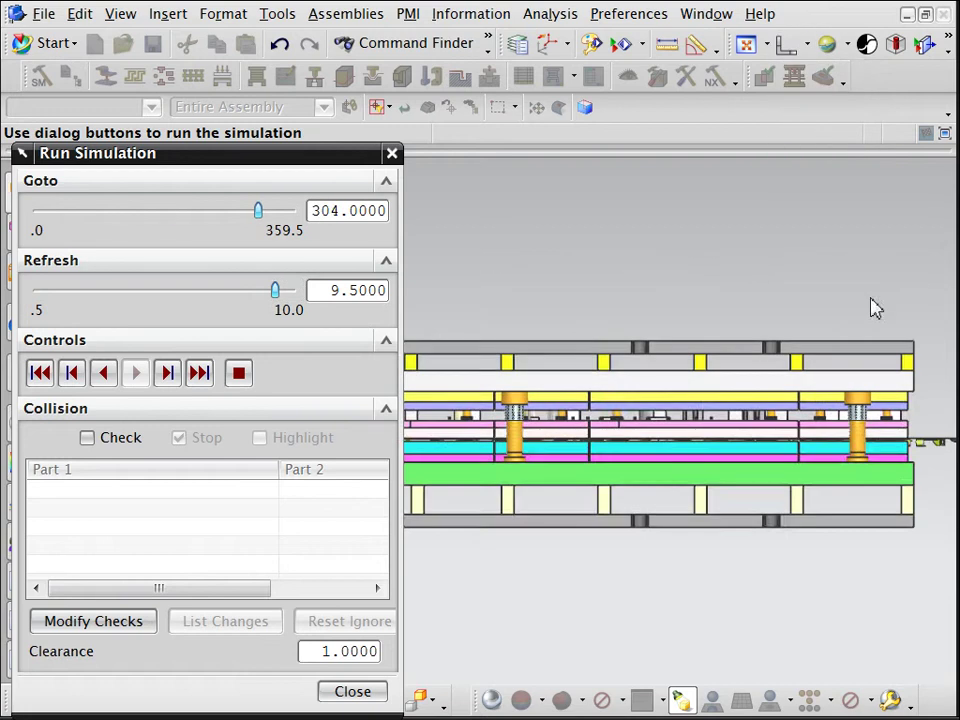
pyautogui.scroll(-2, 857, 284)
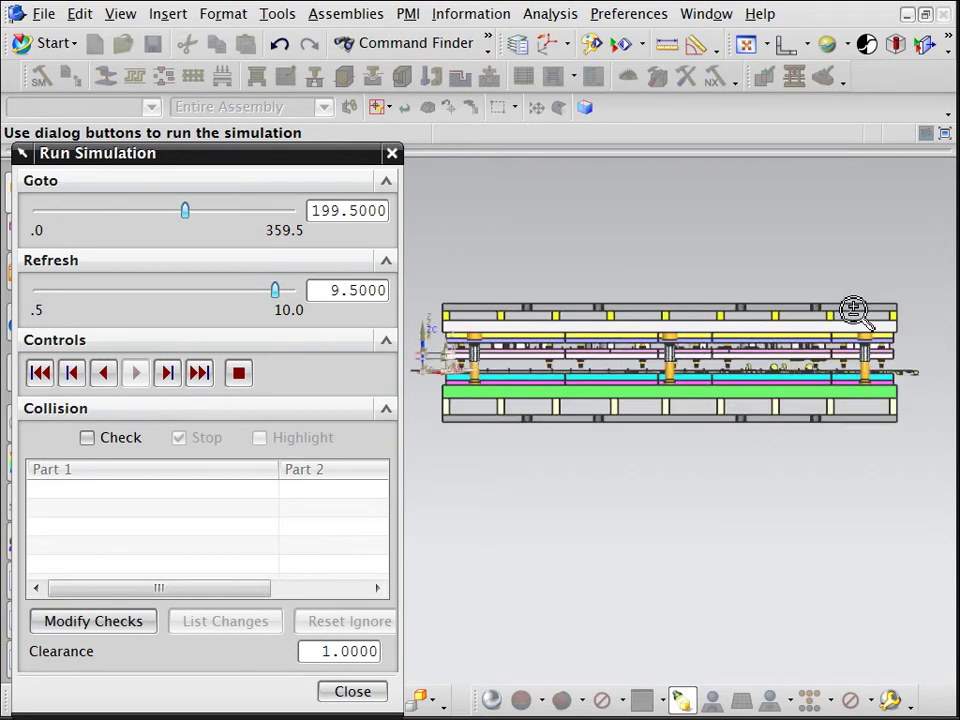
pyautogui.scroll(2, 852, 318)
pyautogui.moveTo(268, 150); pyautogui.dragTo(10, 150)
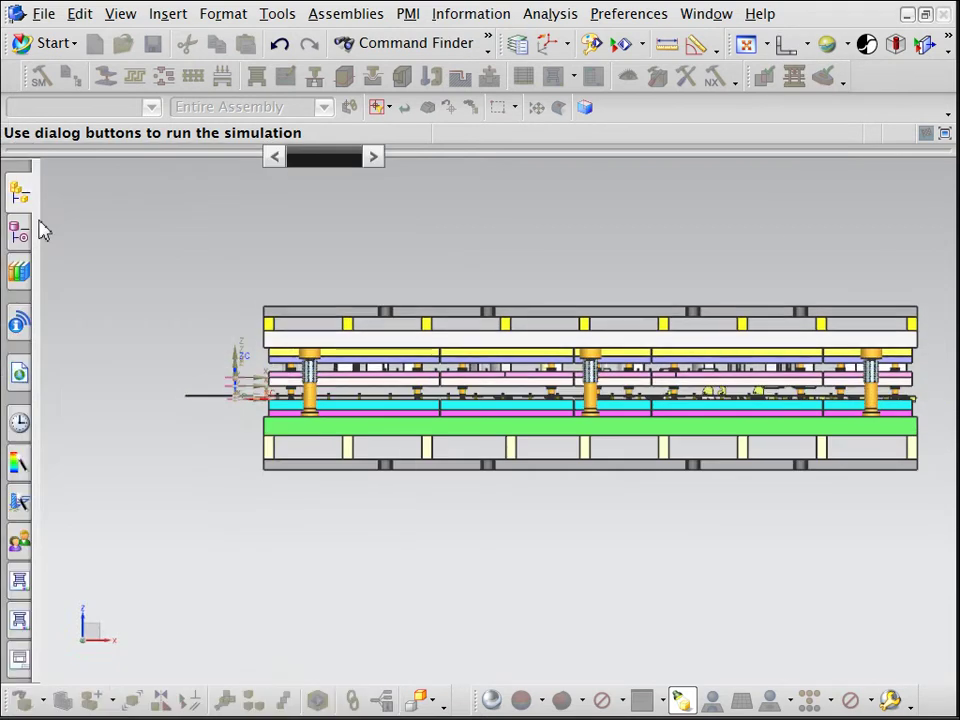
pyautogui.scroll(2, 711, 542)
pyautogui.scroll(-1, 708, 542)
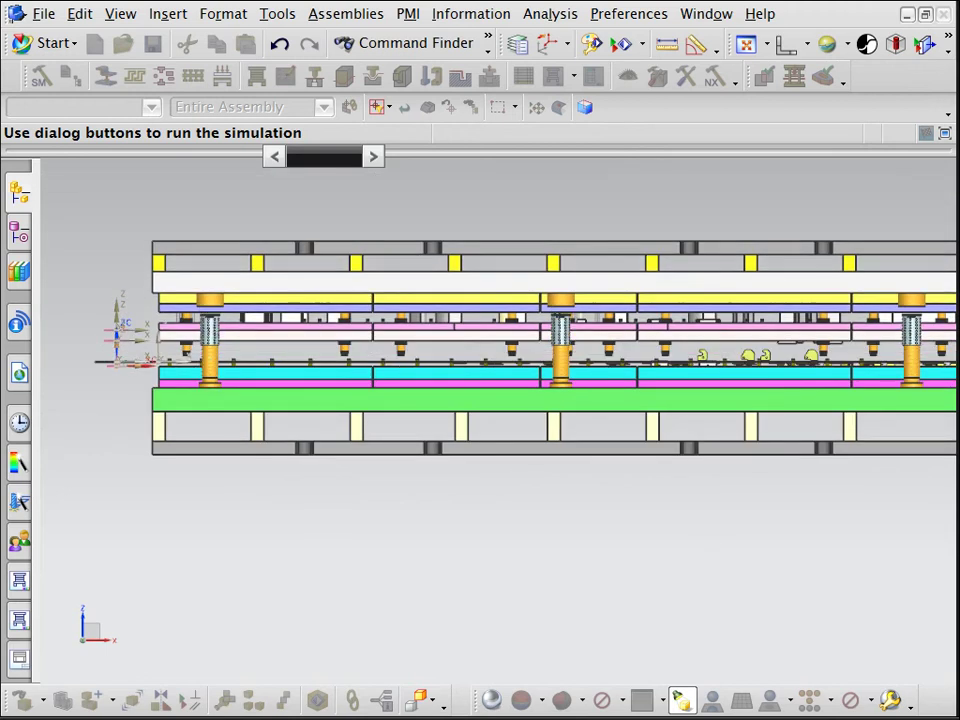